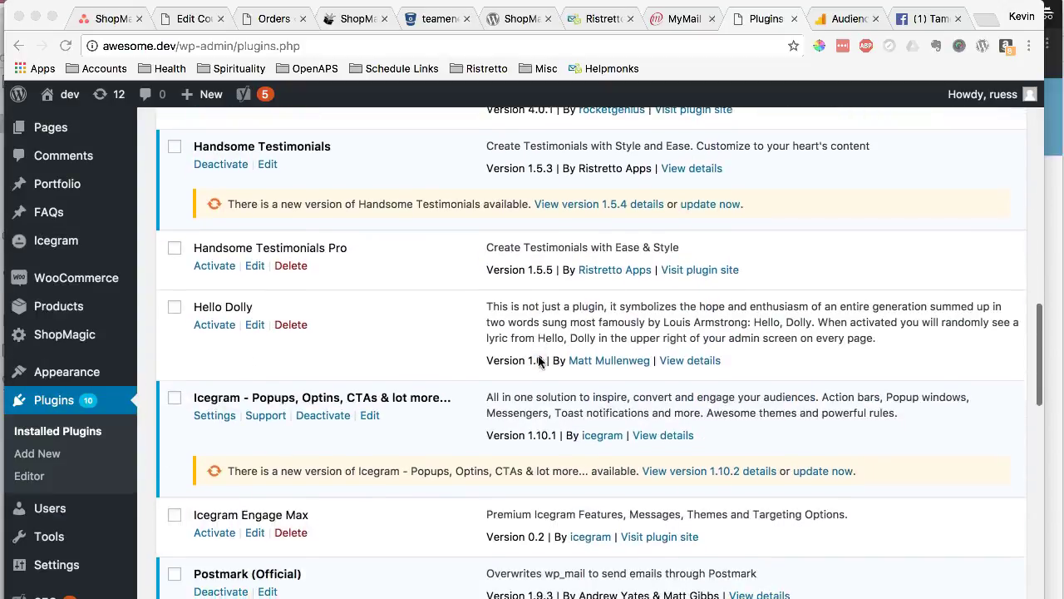
# - Scroll the plugins list and highlight the ShopMagic for WooCommerce plugin name
pyautogui.scroll(-10, 537, 360)
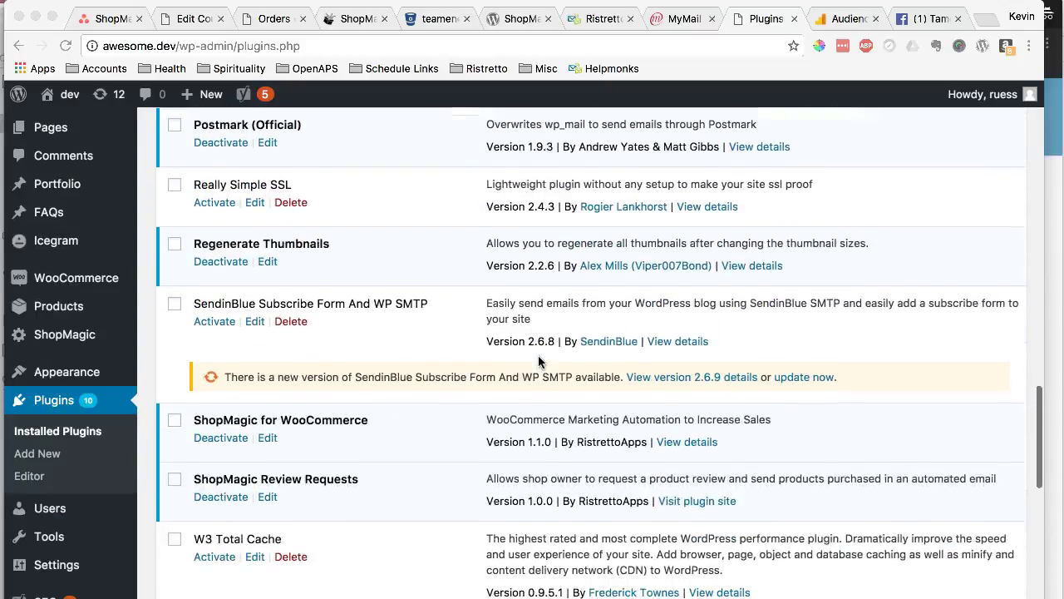
pyautogui.scroll(-5, 537, 355)
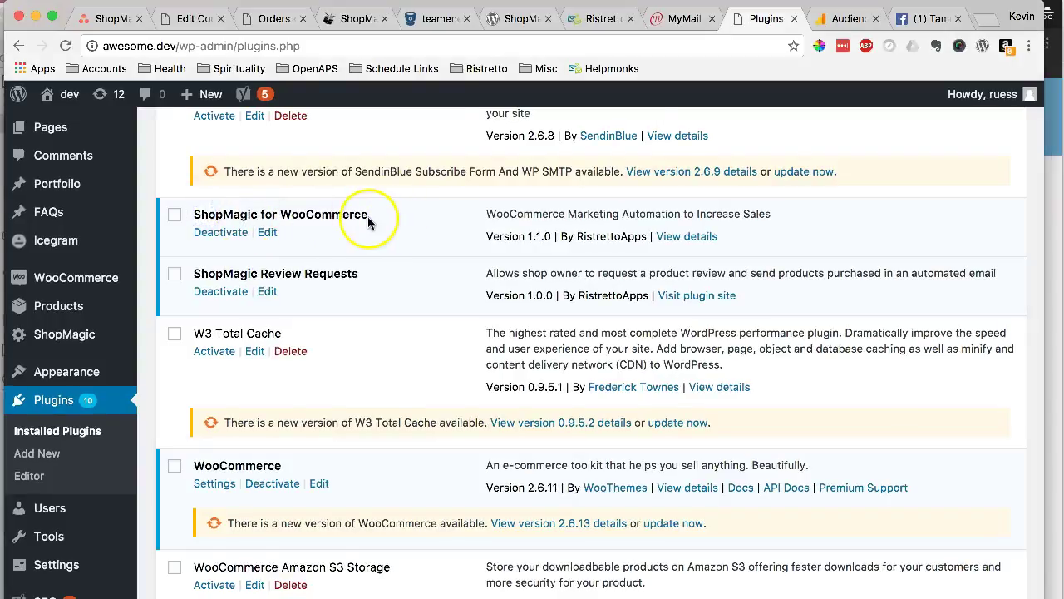
pyautogui.moveTo(375, 219); pyautogui.dragTo(209, 222)
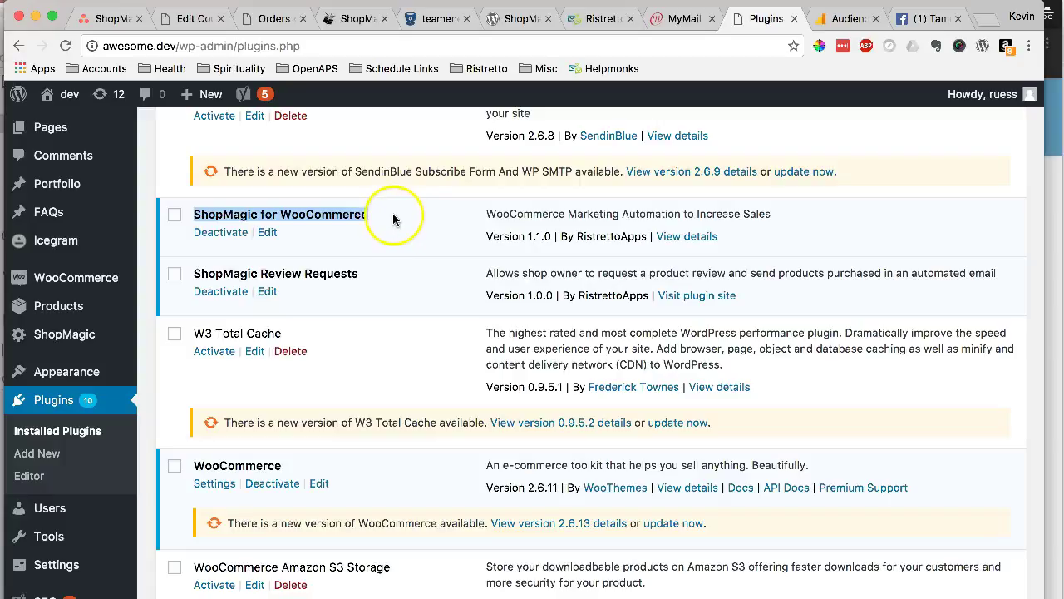
pyautogui.click(280, 214)
pyautogui.scroll(2, 218, 208)
pyautogui.scroll(-3, 227, 304)
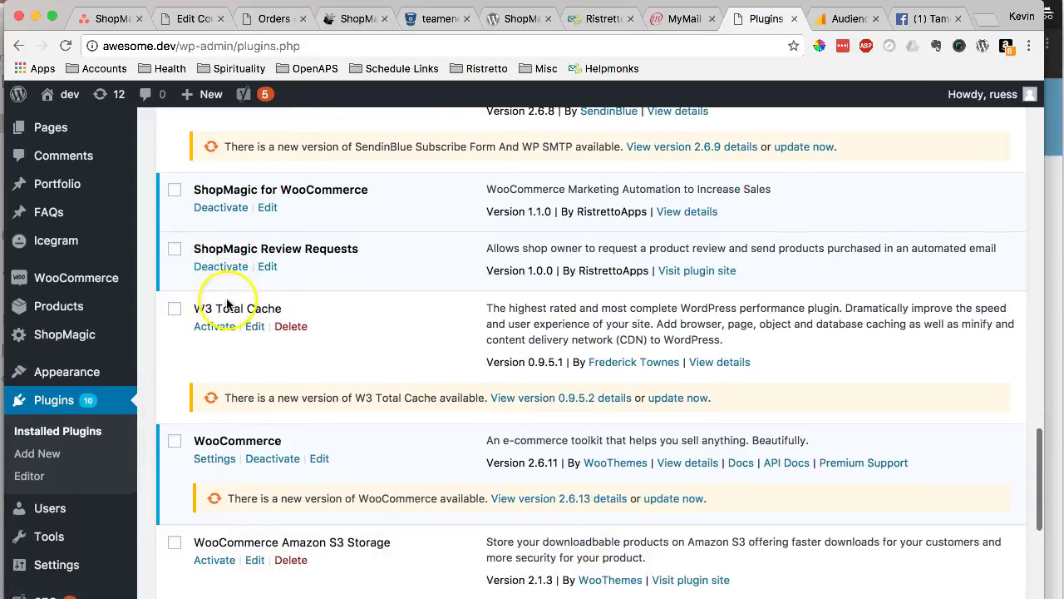
# - From ShopMagic's All Automations, add a new automation titled 'Thank You Email Confirmation'
pyautogui.moveTo(50, 337)
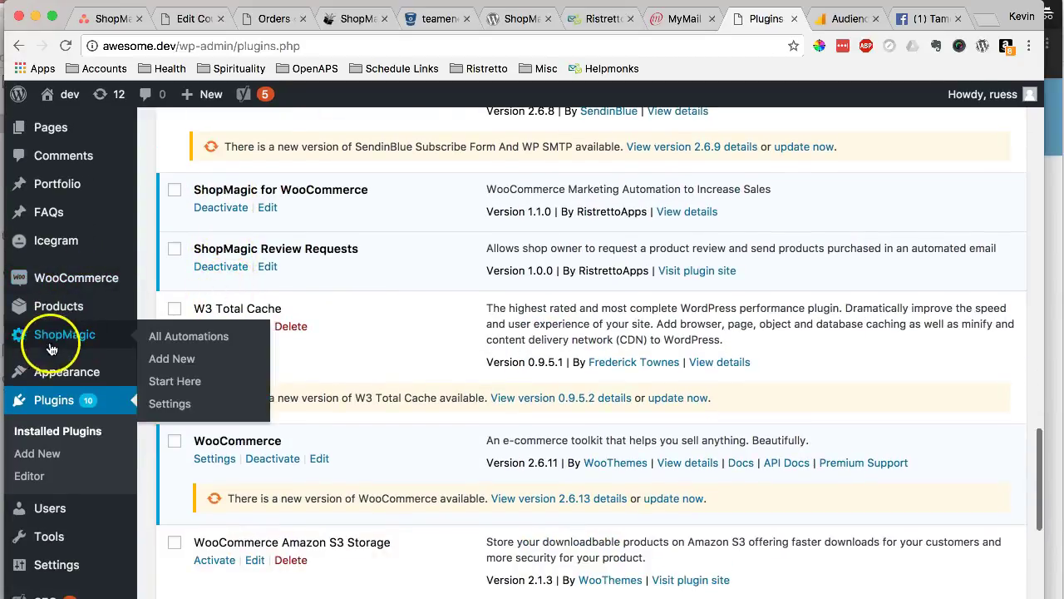
pyautogui.click(204, 347)
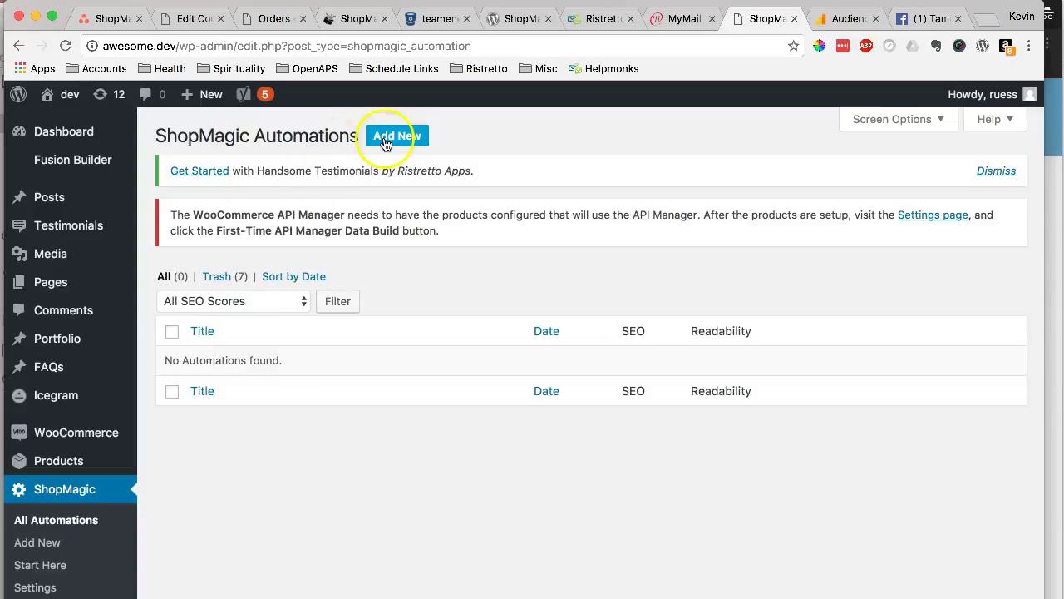
pyautogui.click(388, 141)
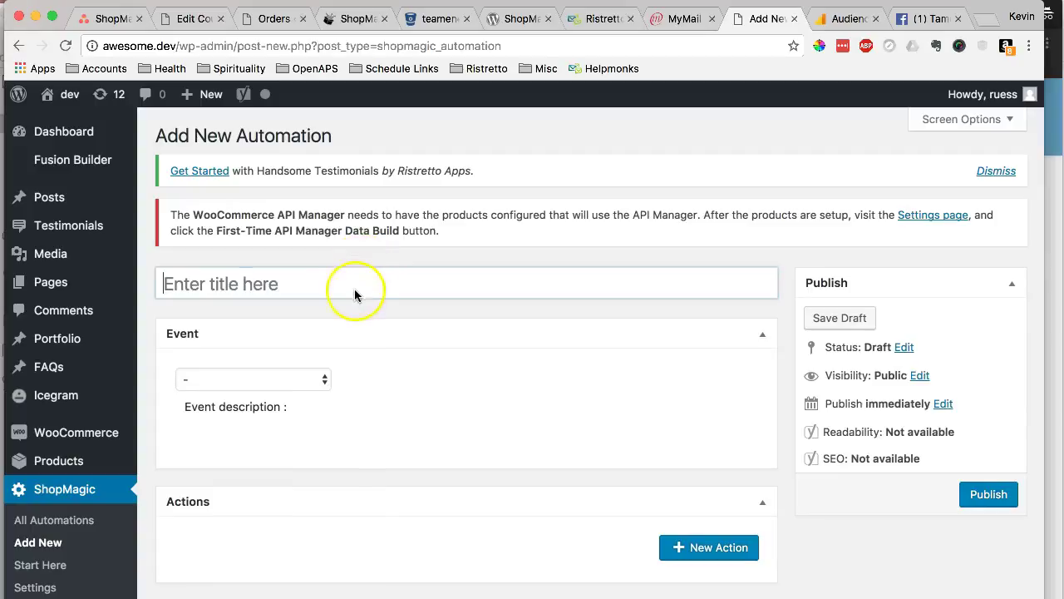
pyautogui.click(356, 289)
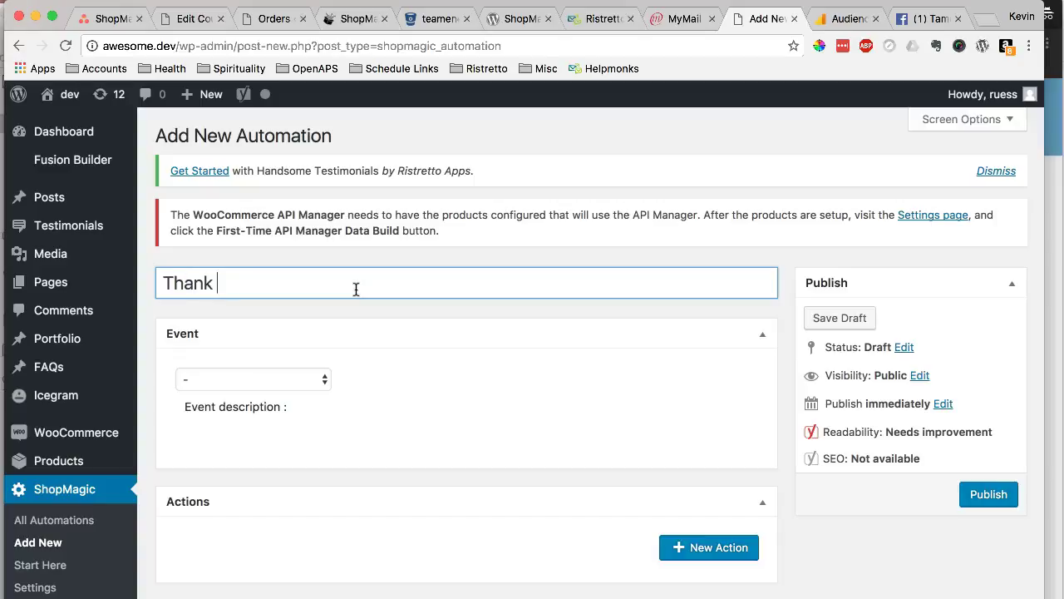
pyautogui.write('Thank You Email ')
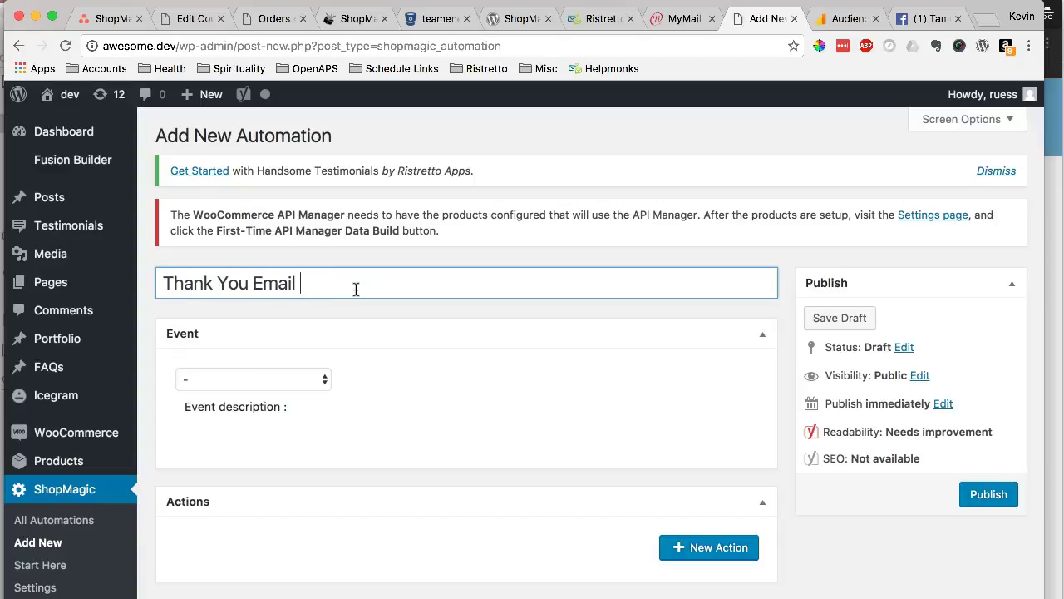
pyautogui.write('COnfirmation')
pyautogui.press('Tab')
# - Choose New Order from the Event dropdown as the automation's trigger
pyautogui.scroll(-2, 349, 308)
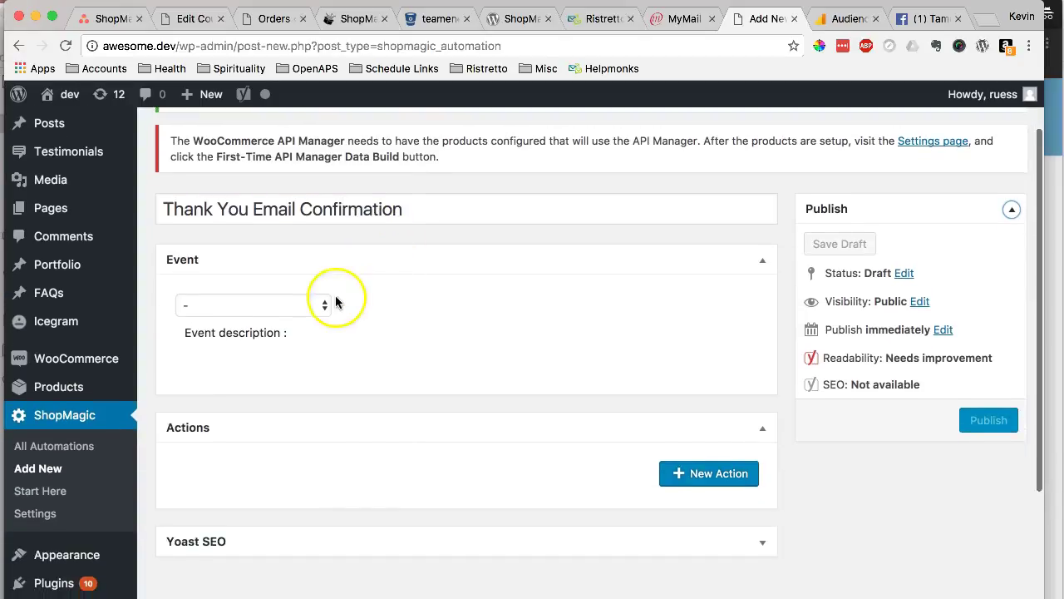
pyautogui.click(321, 307)
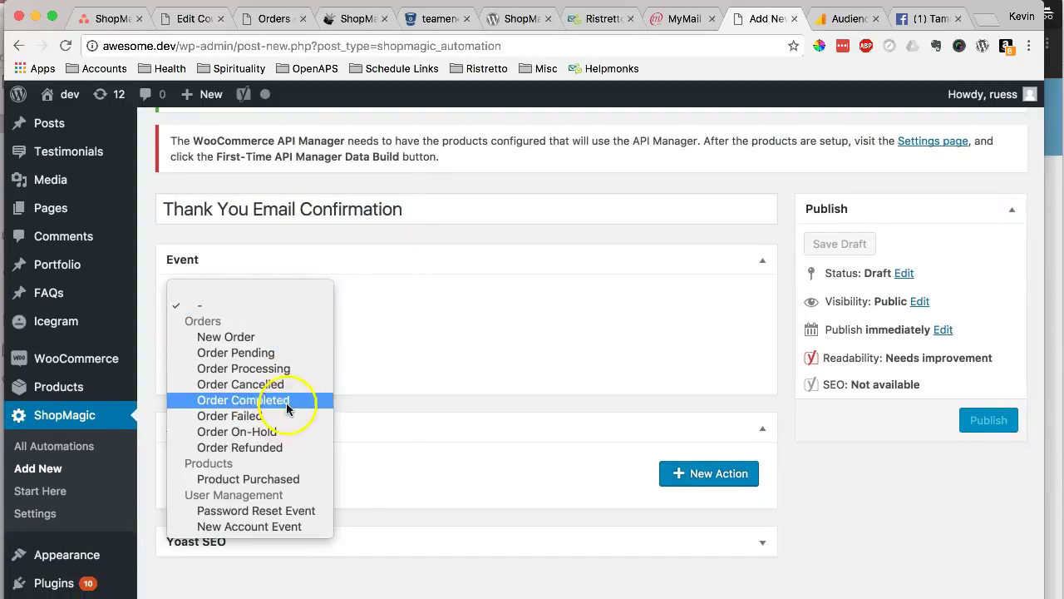
pyautogui.click(403, 339)
pyautogui.scroll(-2, 359, 316)
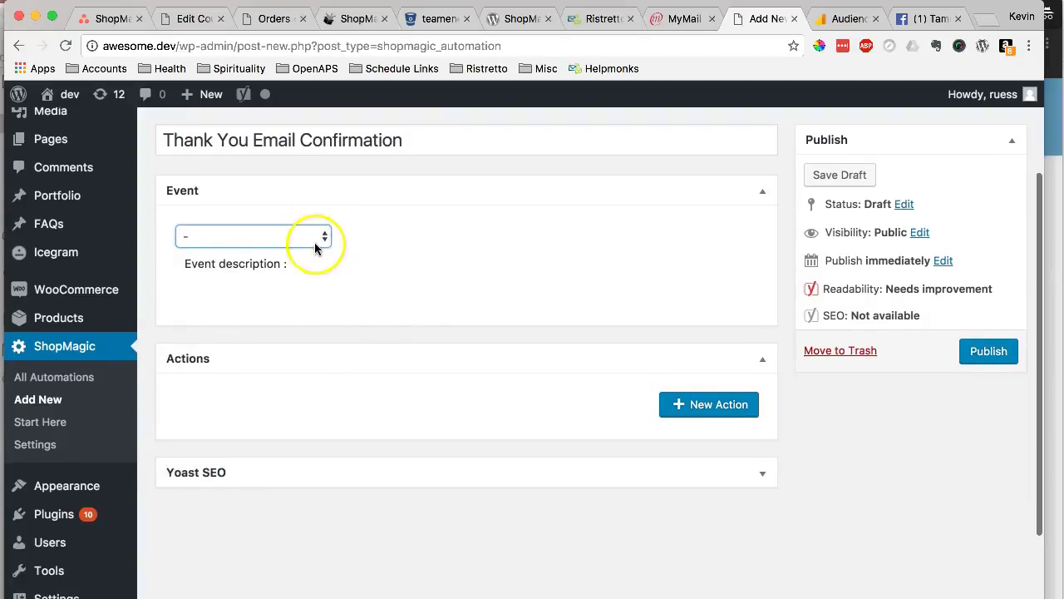
pyautogui.click(315, 239)
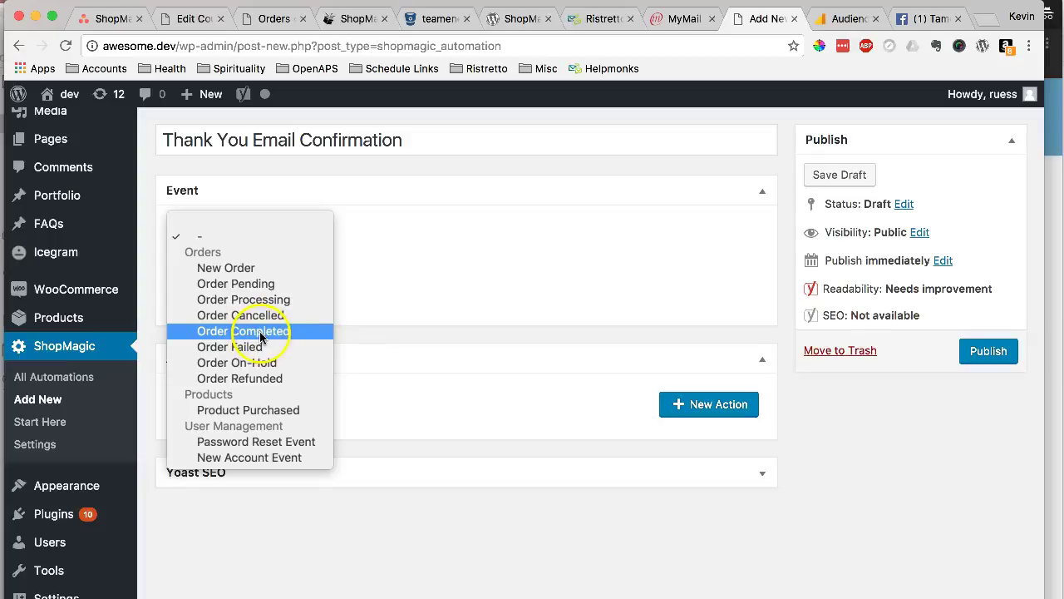
pyautogui.click(254, 272)
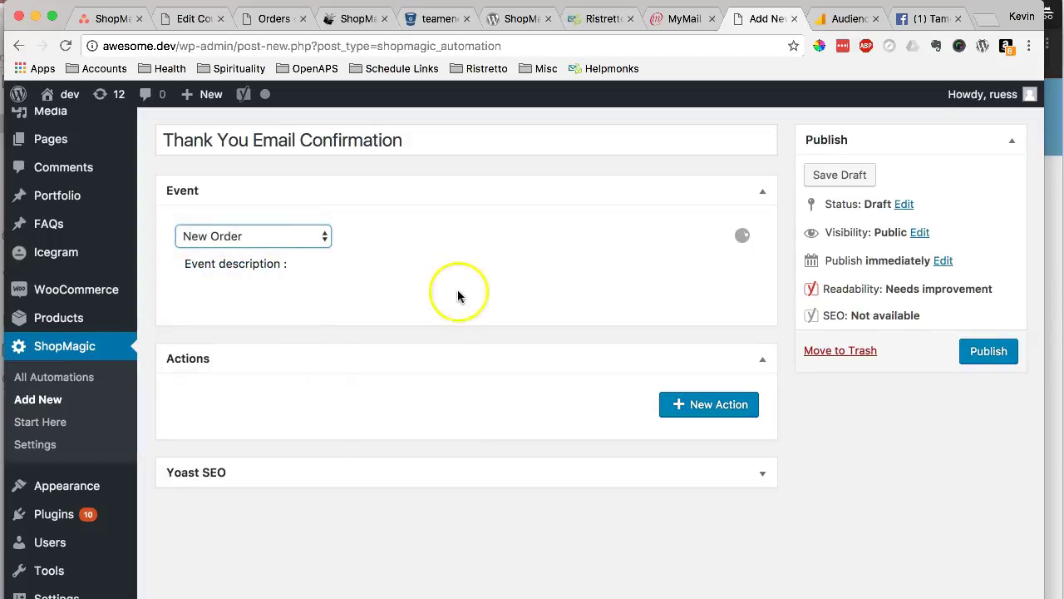
pyautogui.scroll(-1, 539, 291)
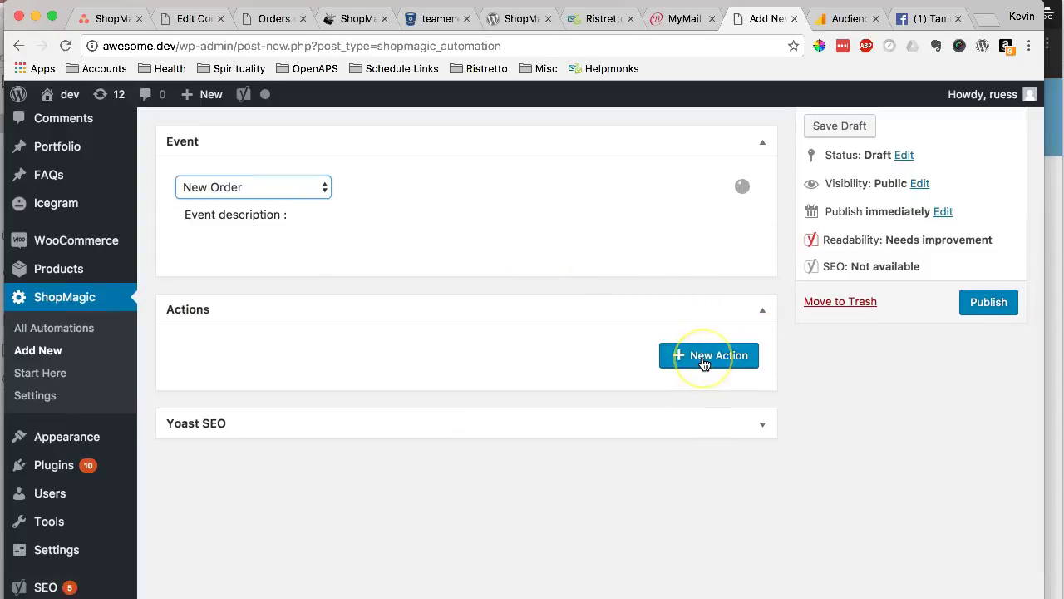
# - Add a Send Email action described as 'Thank You Email Confirmation'
pyautogui.click(704, 358)
pyautogui.scroll(-2, 622, 374)
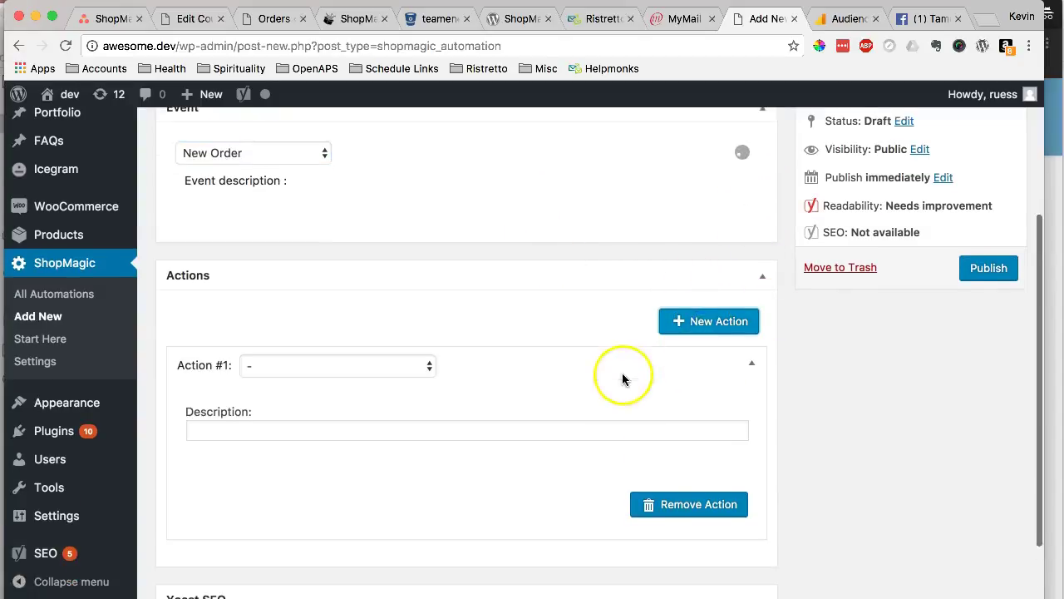
pyautogui.click(399, 295)
pyautogui.click(395, 310)
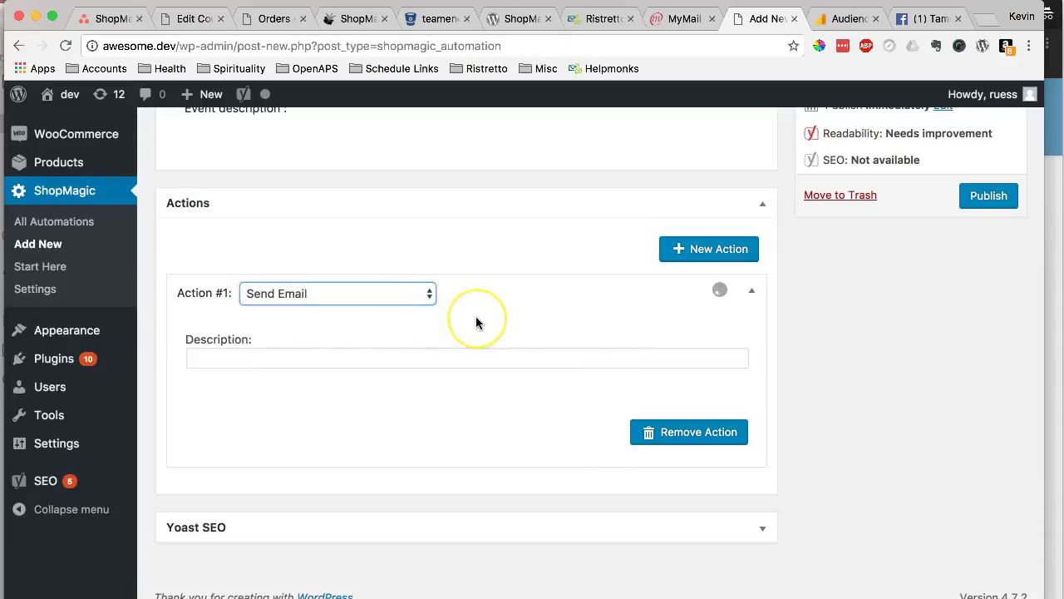
pyautogui.scroll(2, 476, 316)
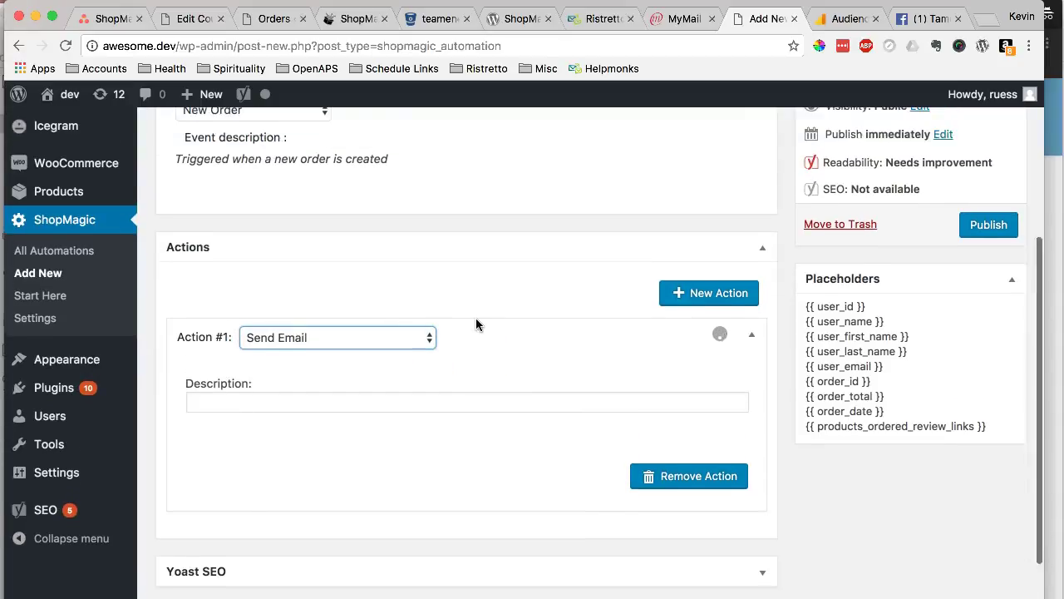
pyautogui.scroll(-3, 476, 317)
pyautogui.click(375, 349)
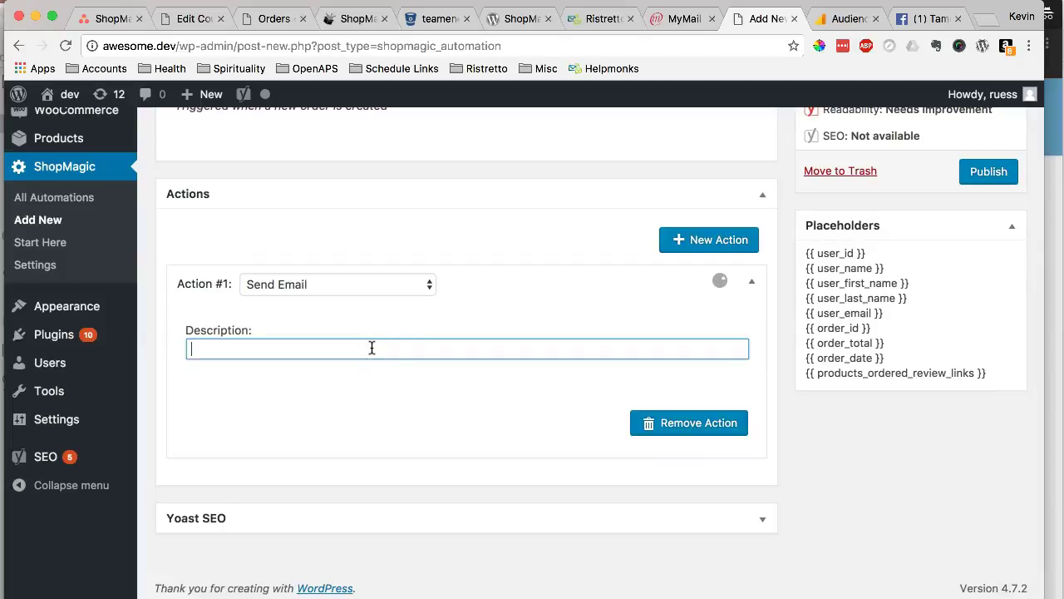
pyautogui.write('Thank You')
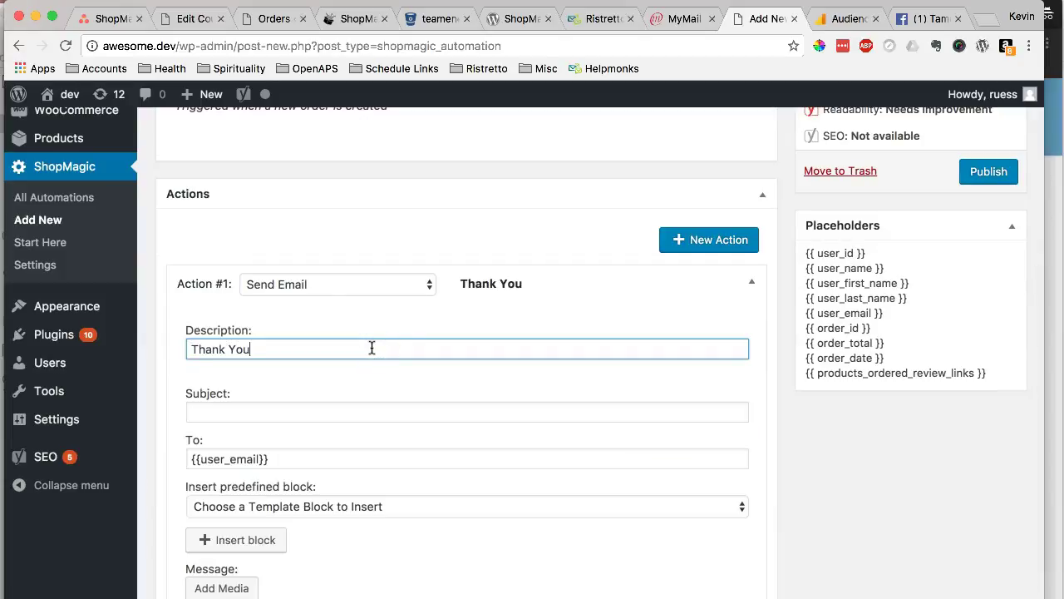
pyautogui.write(' Em')
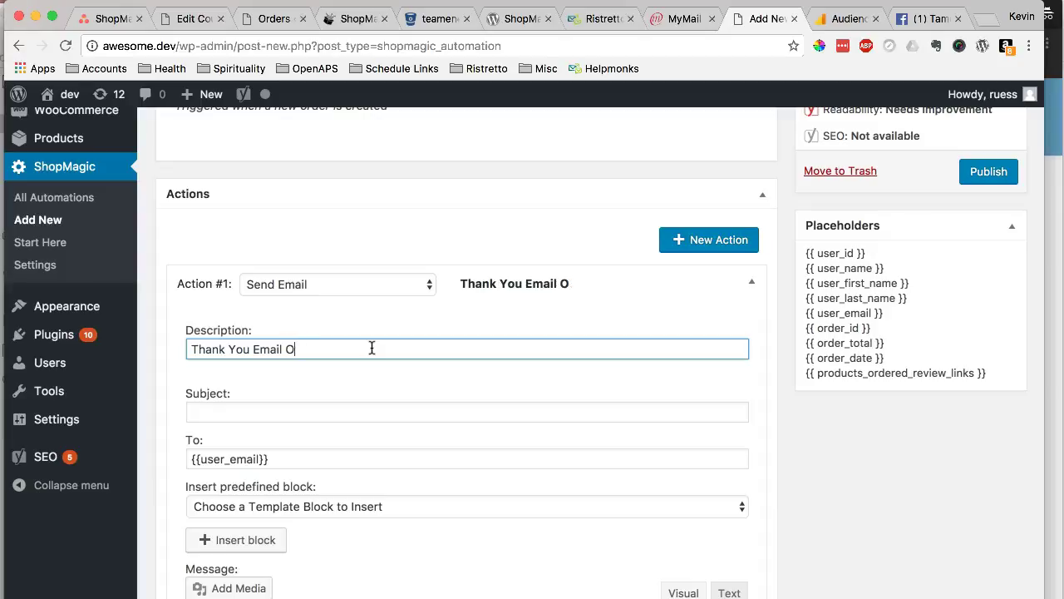
pyautogui.write('ail Confirmation')
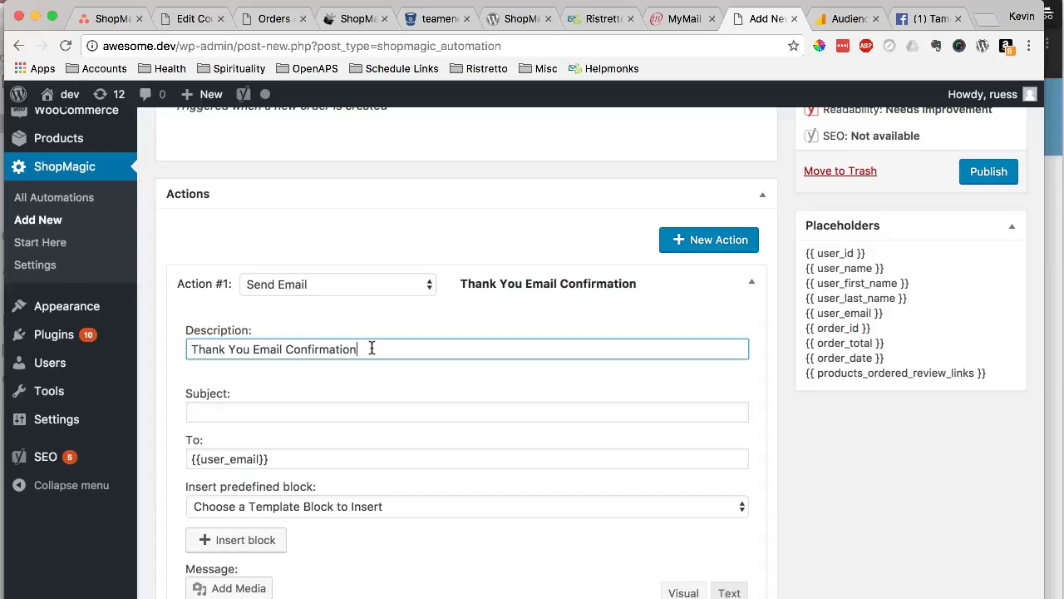
pyautogui.moveTo(354, 349); pyautogui.dragTo(191, 349)
pyautogui.scroll(-2, 318, 385)
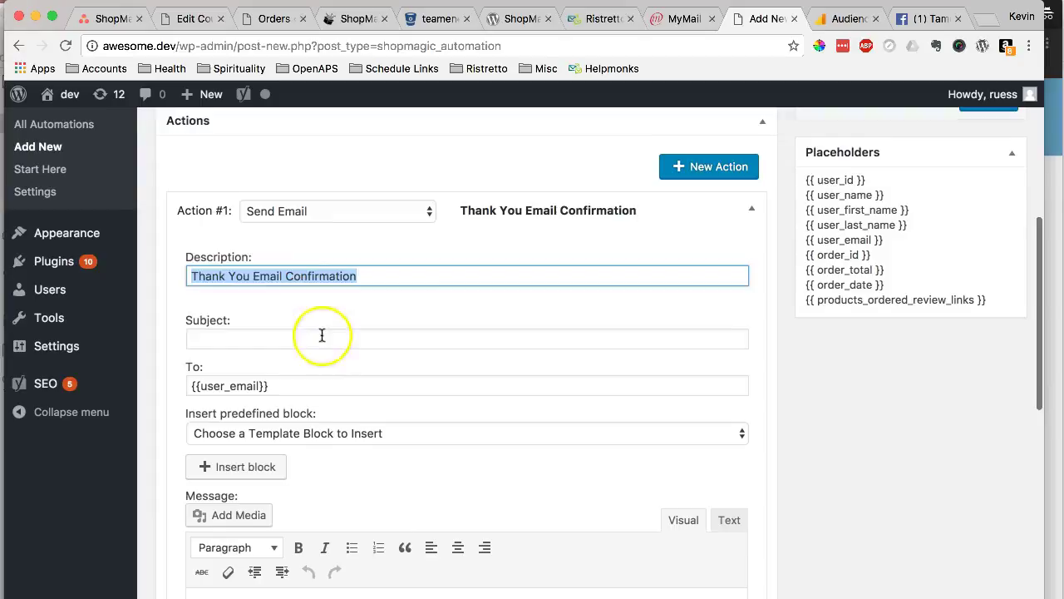
# - Set the email subject to 'Thank You For your Order!' and check the {{user_email}} recipient
pyautogui.click(321, 337)
pyautogui.write('Thank Y')
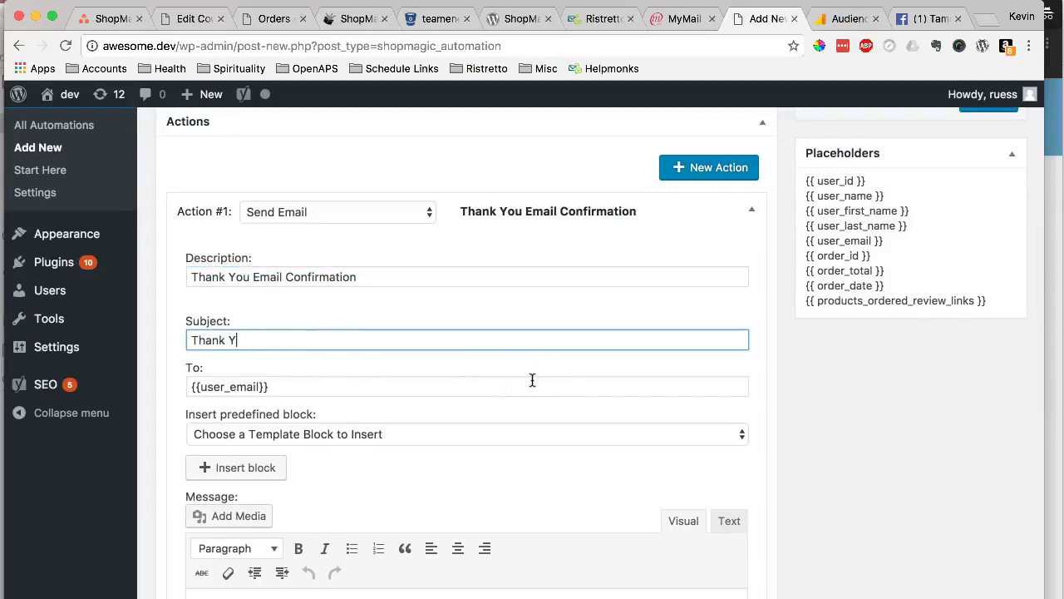
pyautogui.write('ou For your Order!')
pyautogui.scroll(-2, 558, 378)
pyautogui.moveTo(315, 302); pyautogui.dragTo(185, 296)
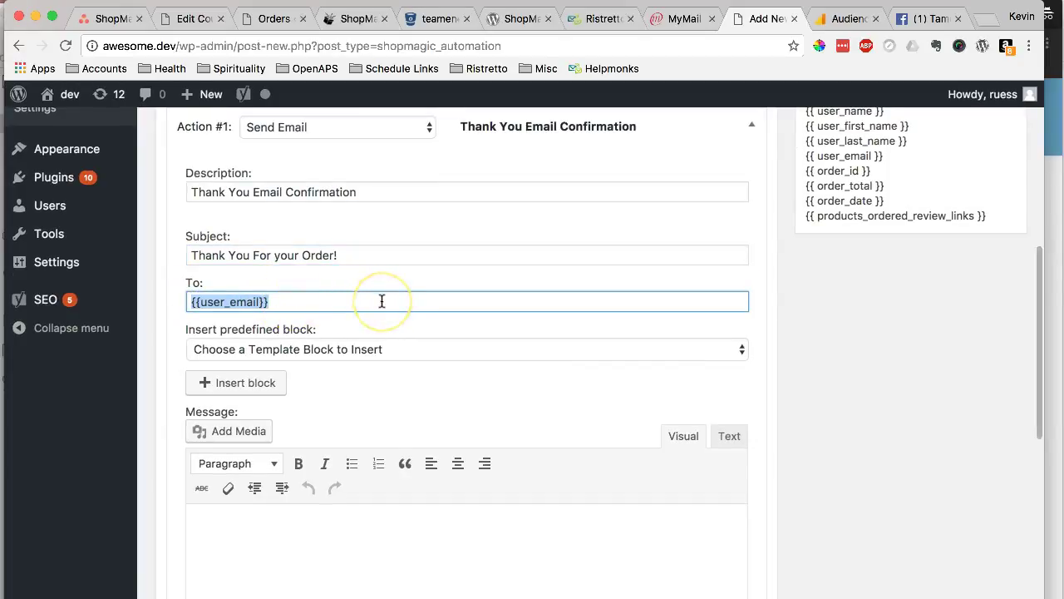
pyautogui.scroll(2, 413, 297)
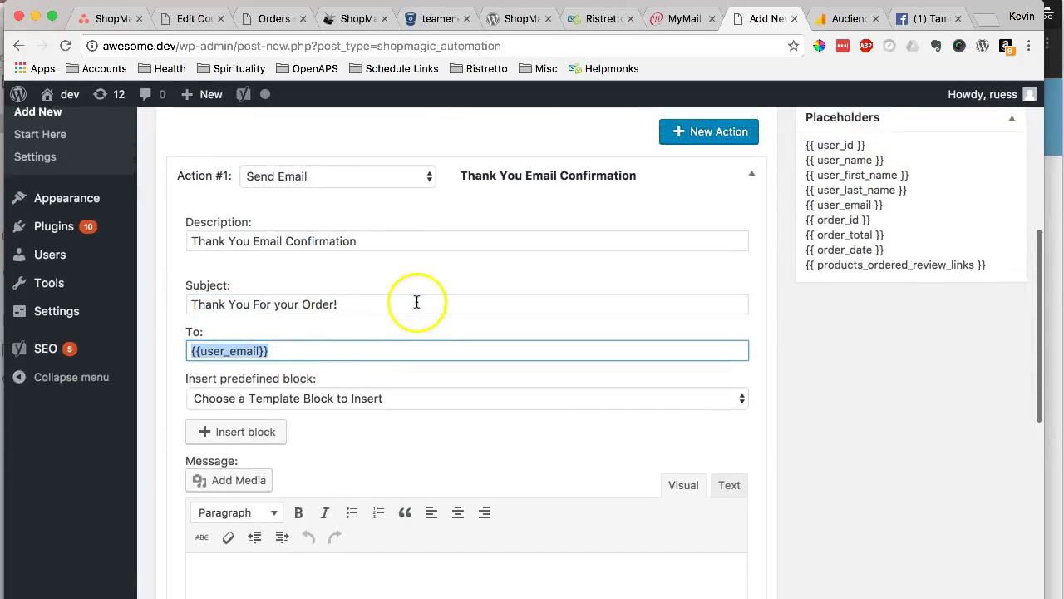
pyautogui.click(296, 363)
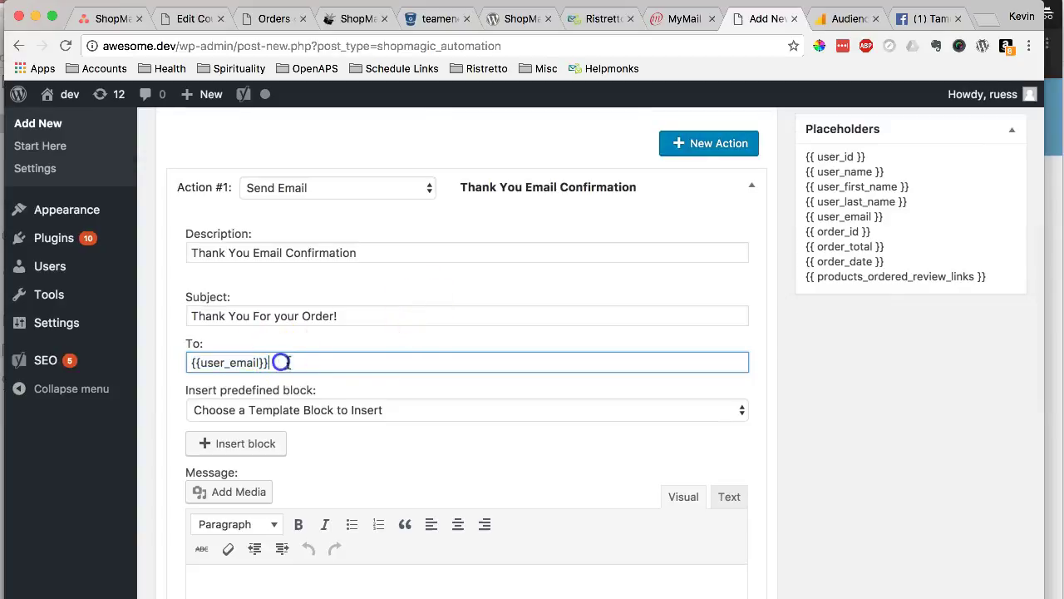
pyautogui.moveTo(297, 362); pyautogui.dragTo(190, 362)
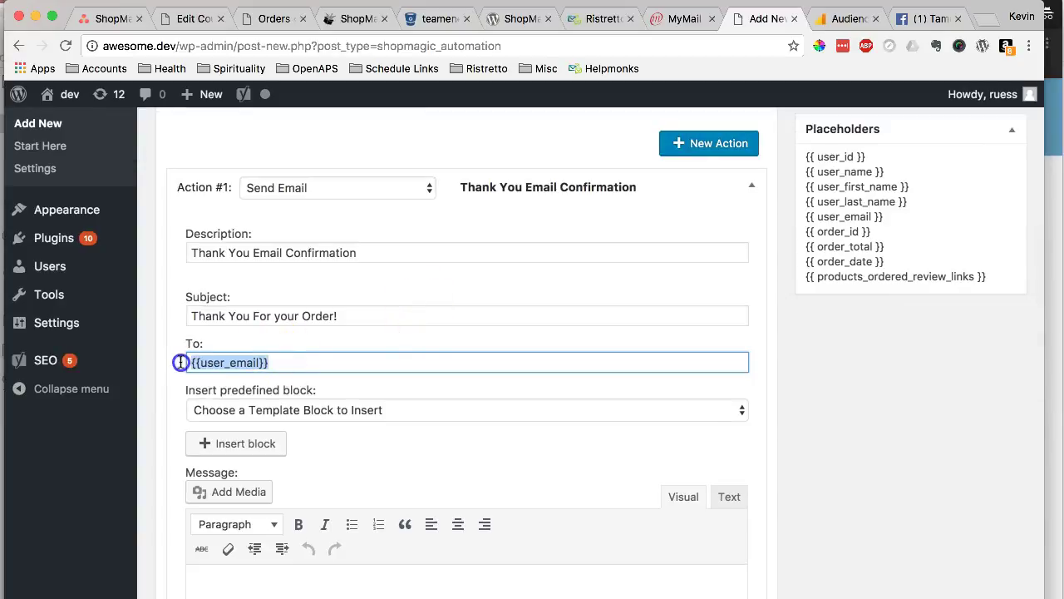
pyautogui.click(404, 361)
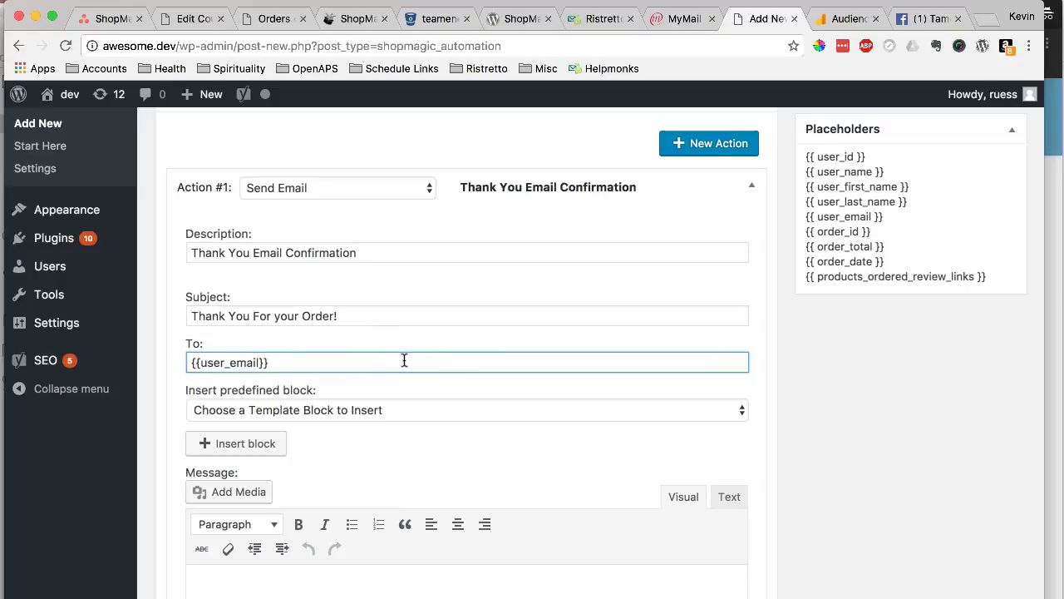
pyautogui.scroll(-1, 439, 356)
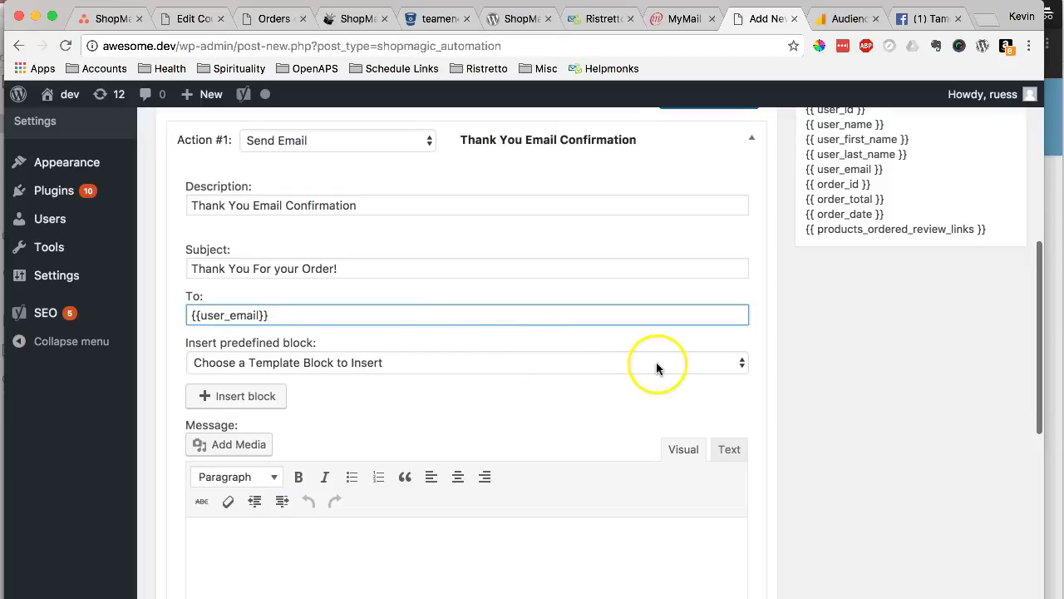
pyautogui.scroll(-8, 663, 362)
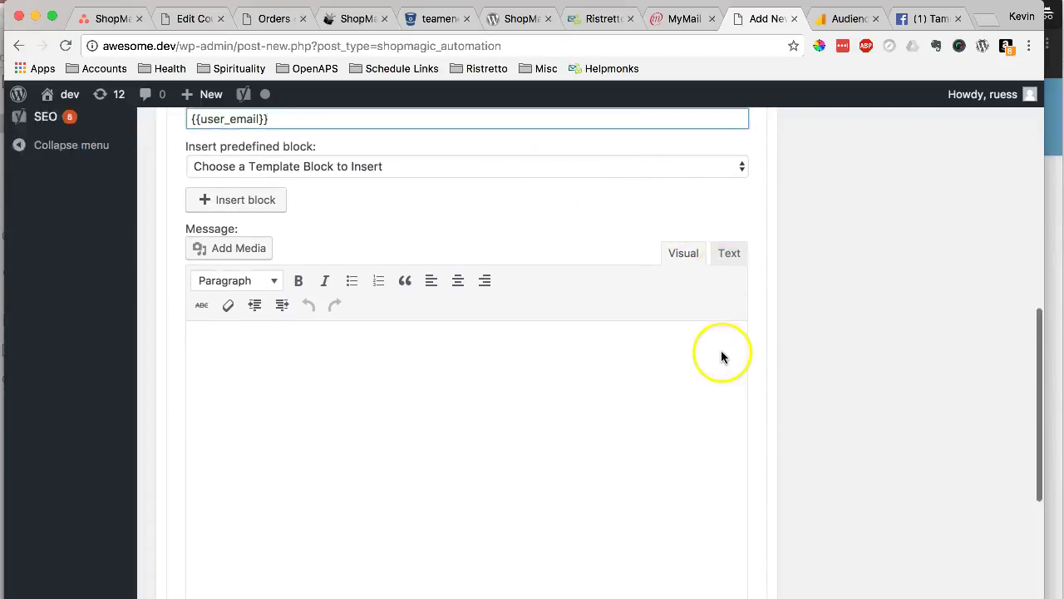
pyautogui.scroll(5, 672, 477)
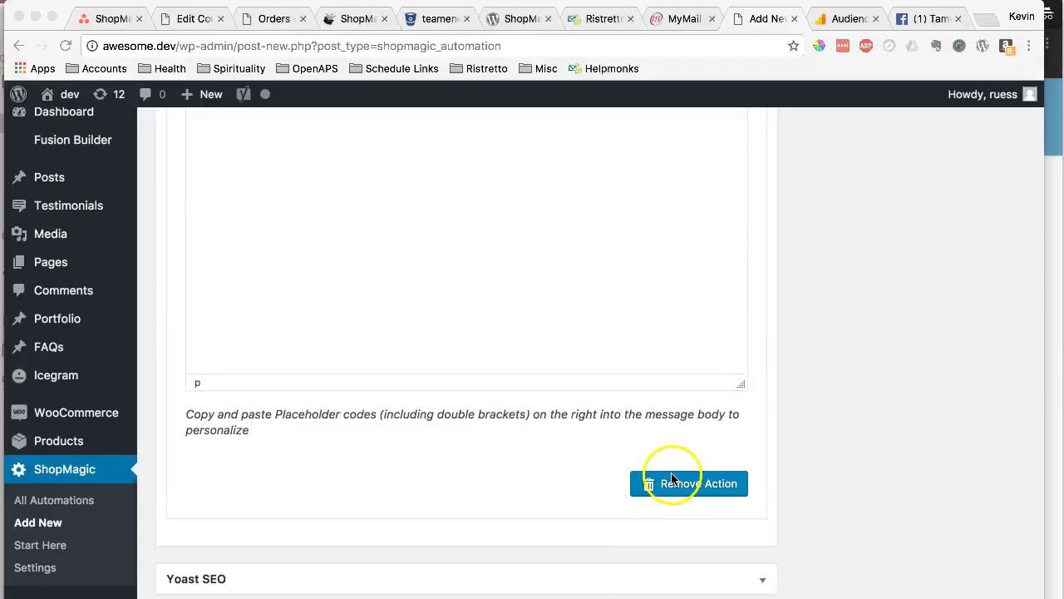
pyautogui.scroll(5, 668, 483)
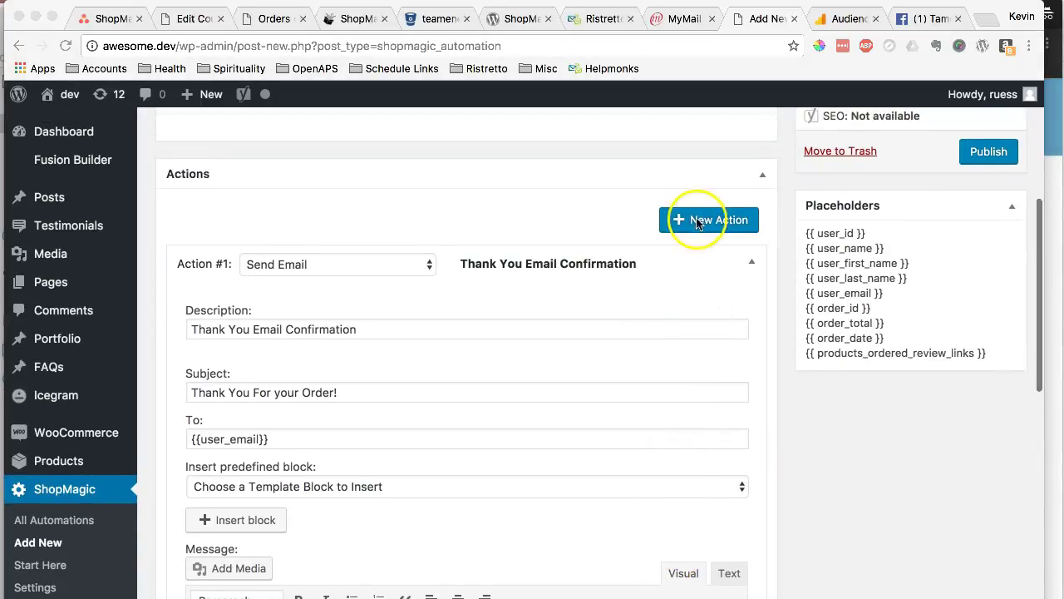
# - Add a new Action #3 and make it a Send Email action
pyautogui.click(713, 221)
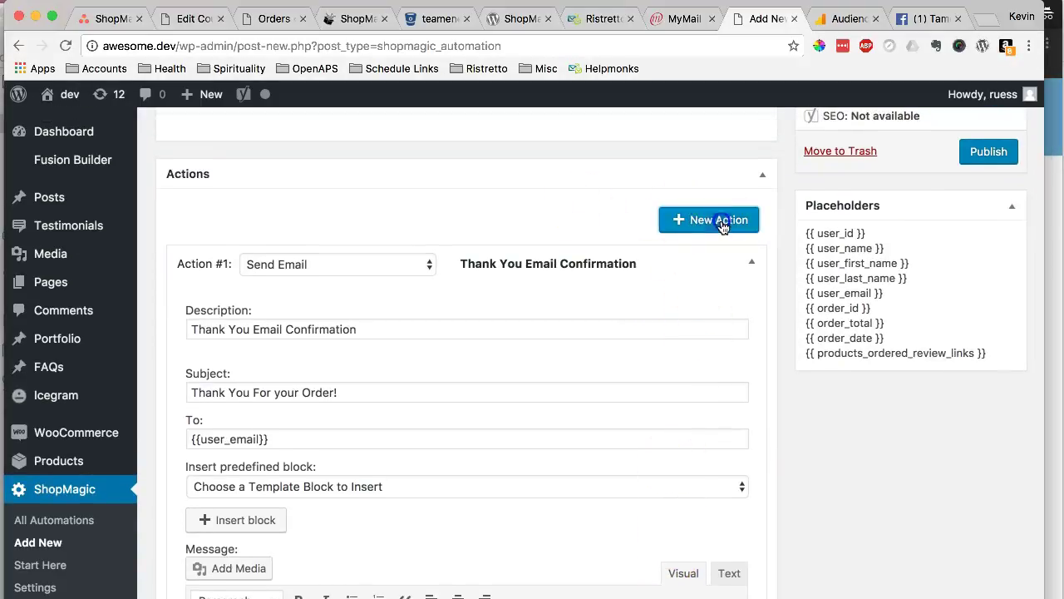
pyautogui.scroll(-15, 767, 414)
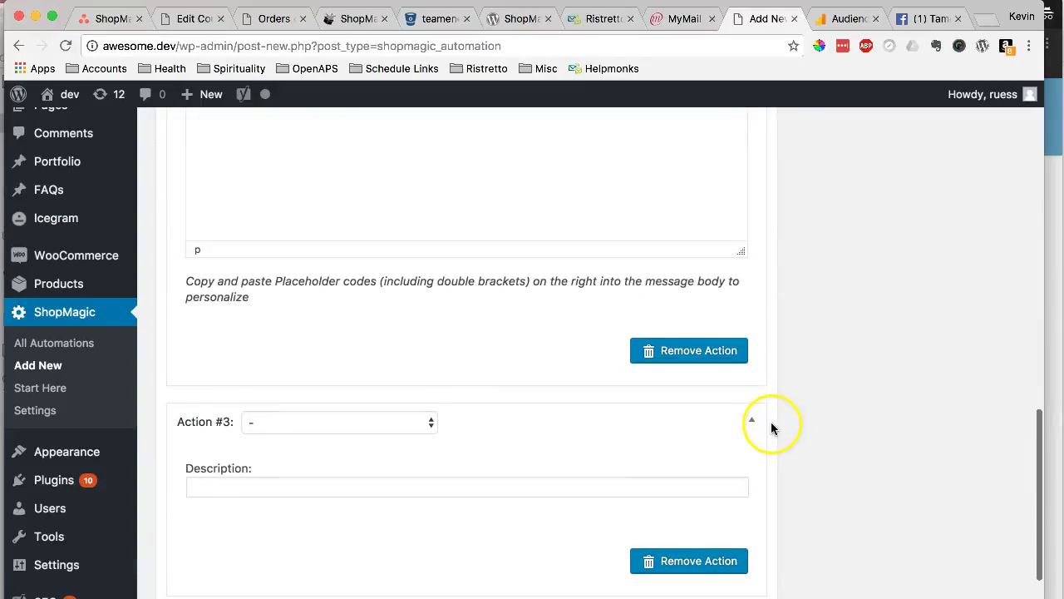
pyautogui.click(397, 225)
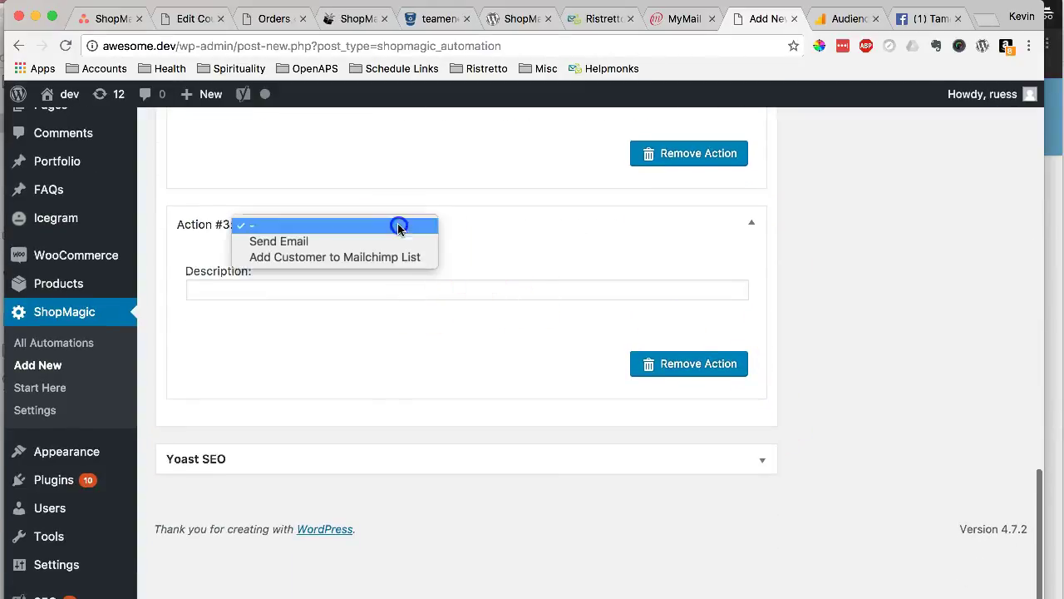
pyautogui.click(401, 242)
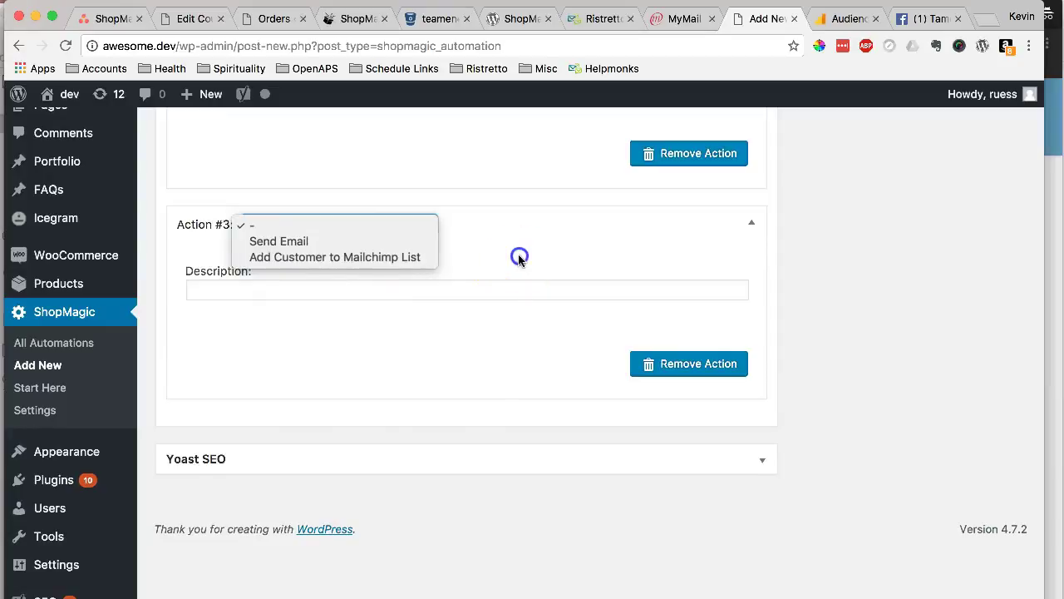
pyautogui.click(390, 228)
pyautogui.click(366, 238)
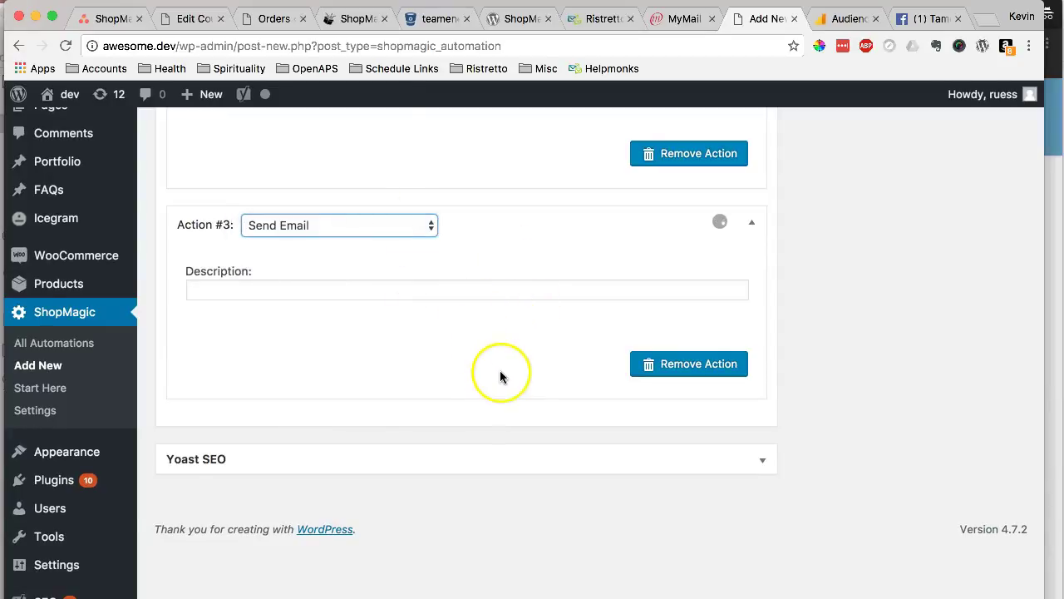
pyautogui.scroll(3, 715, 266)
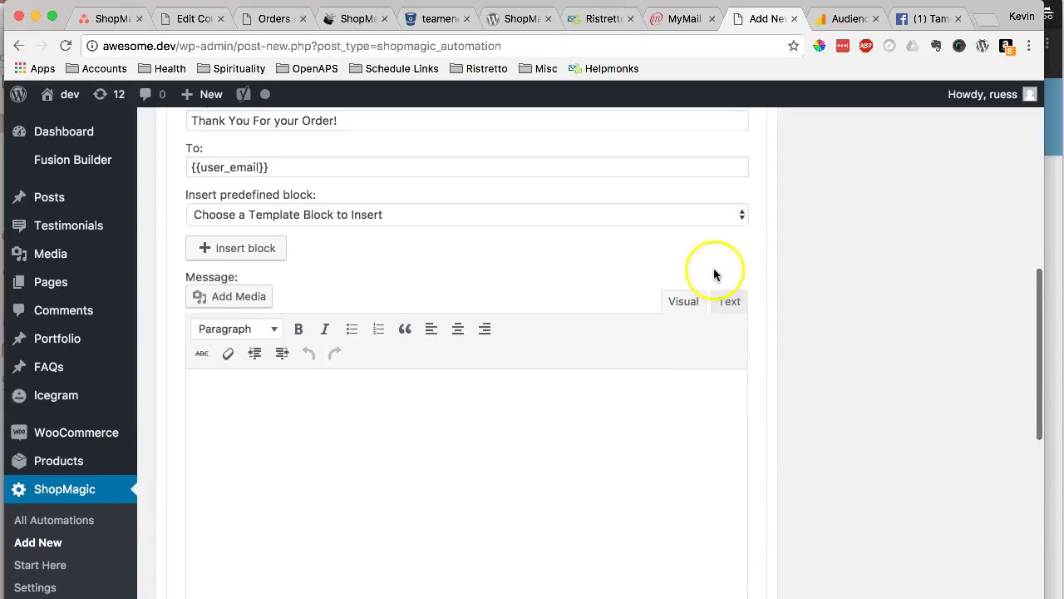
pyautogui.scroll(-10, 435, 286)
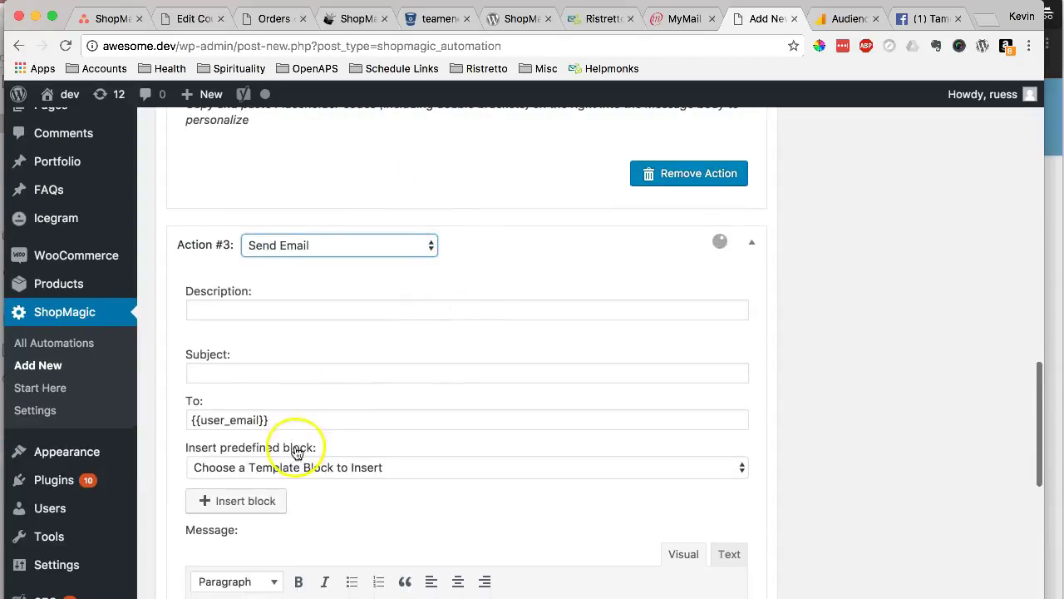
# - Replace Action #3's {{user_email}} recipient with the manager's e-mail address
pyautogui.click(290, 419)
pyautogui.moveTo(295, 419); pyautogui.dragTo(145, 417)
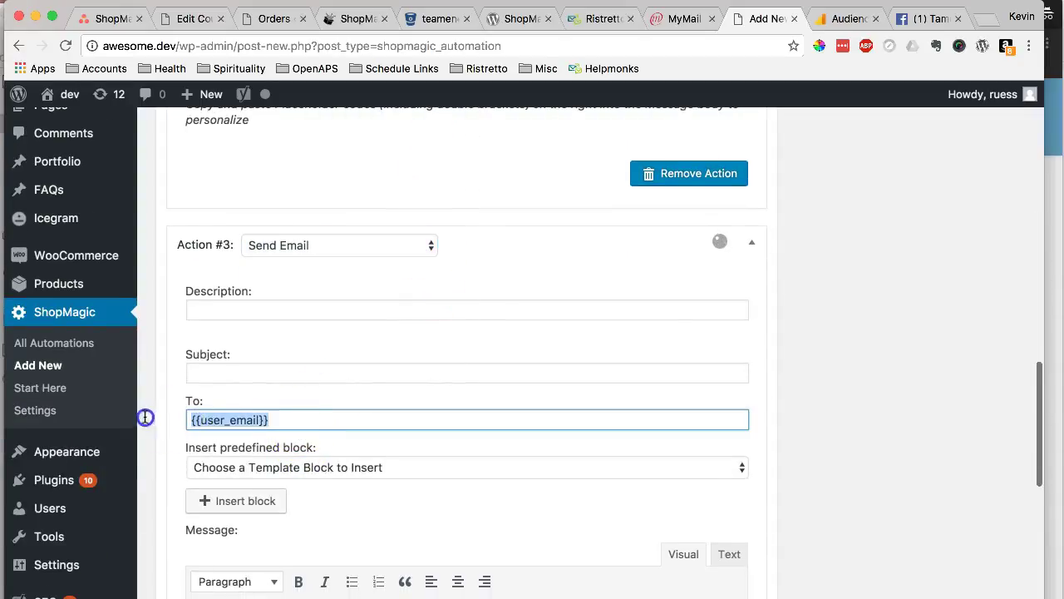
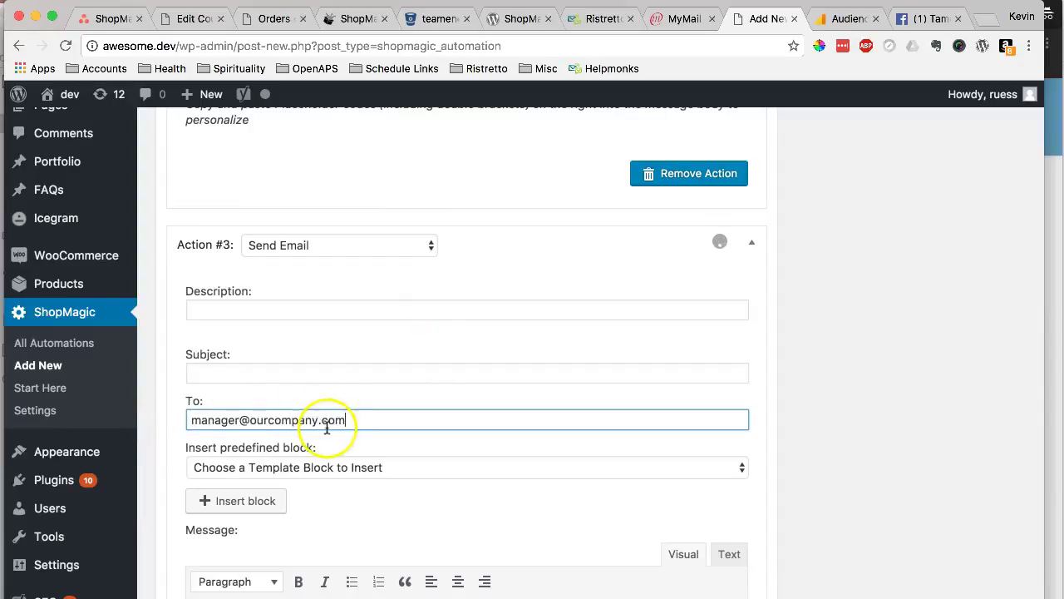
pyautogui.scroll(8, 328, 424)
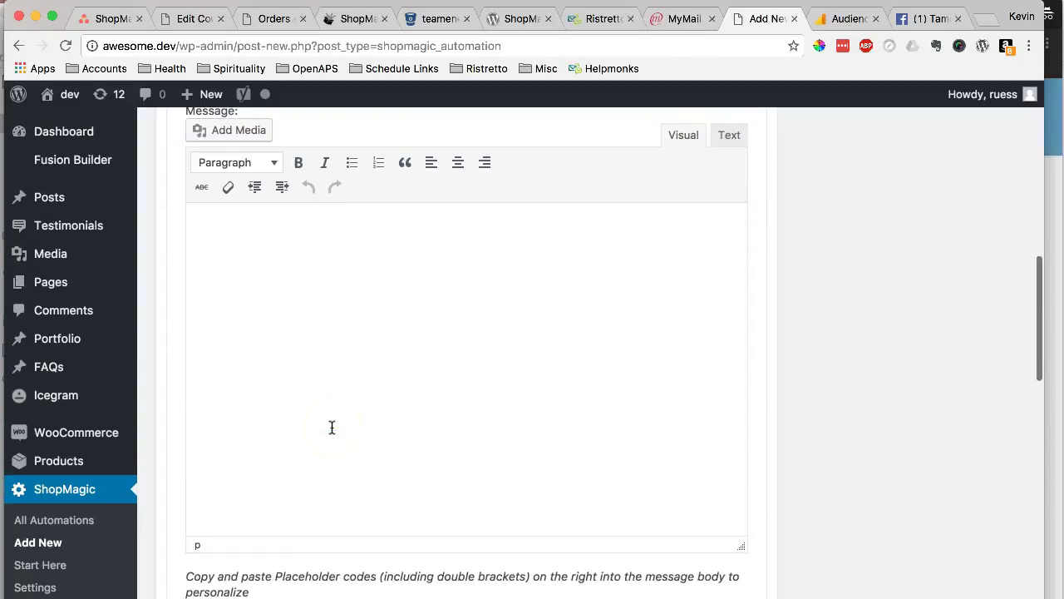
pyautogui.scroll(-4, 341, 423)
pyautogui.scroll(-10, 527, 421)
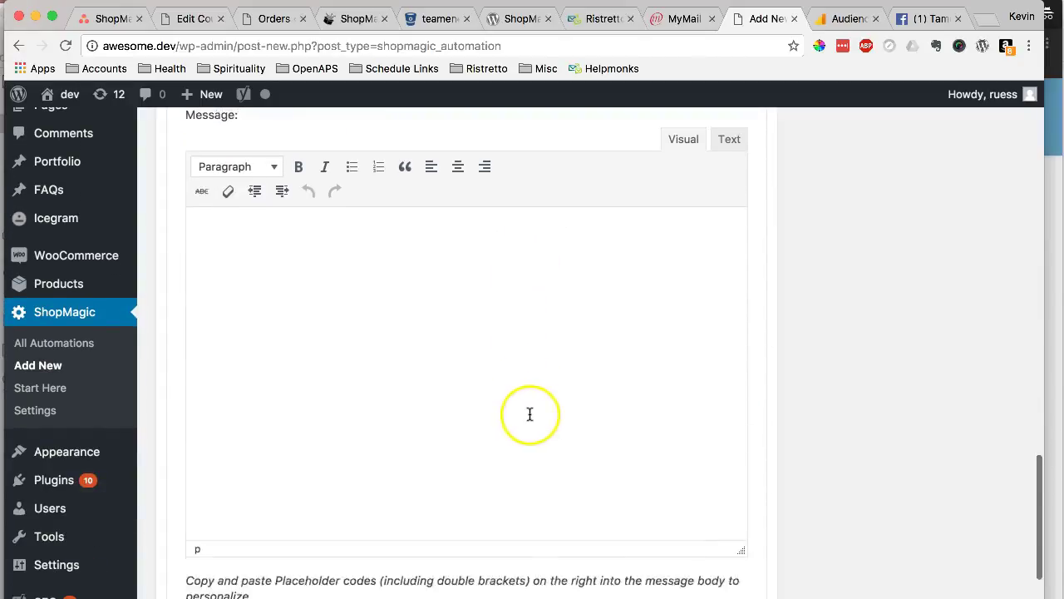
pyautogui.scroll(5, 549, 382)
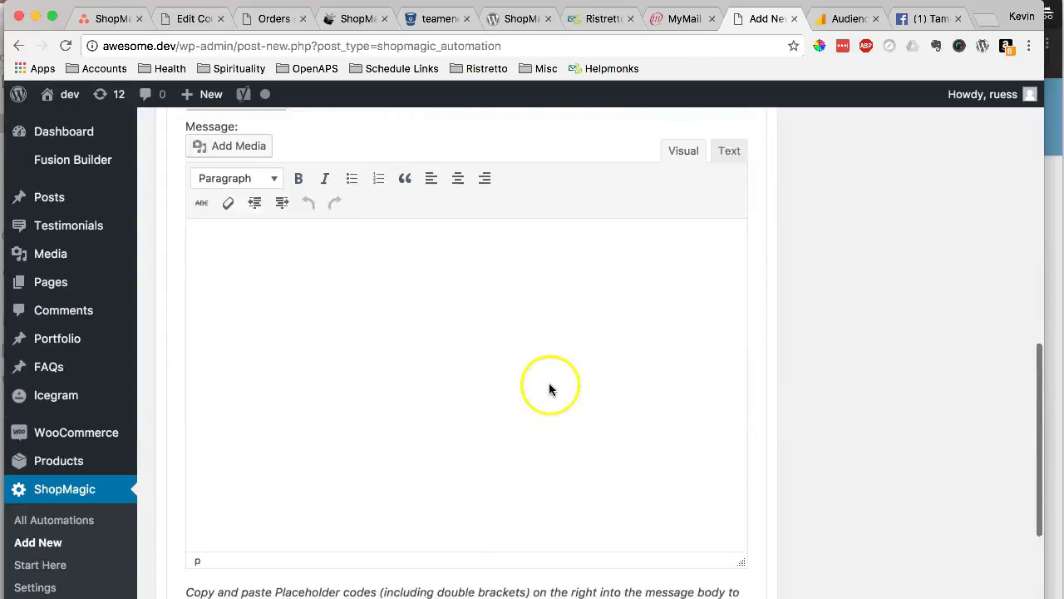
pyautogui.scroll(1, 333, 285)
pyautogui.scroll(2, 375, 237)
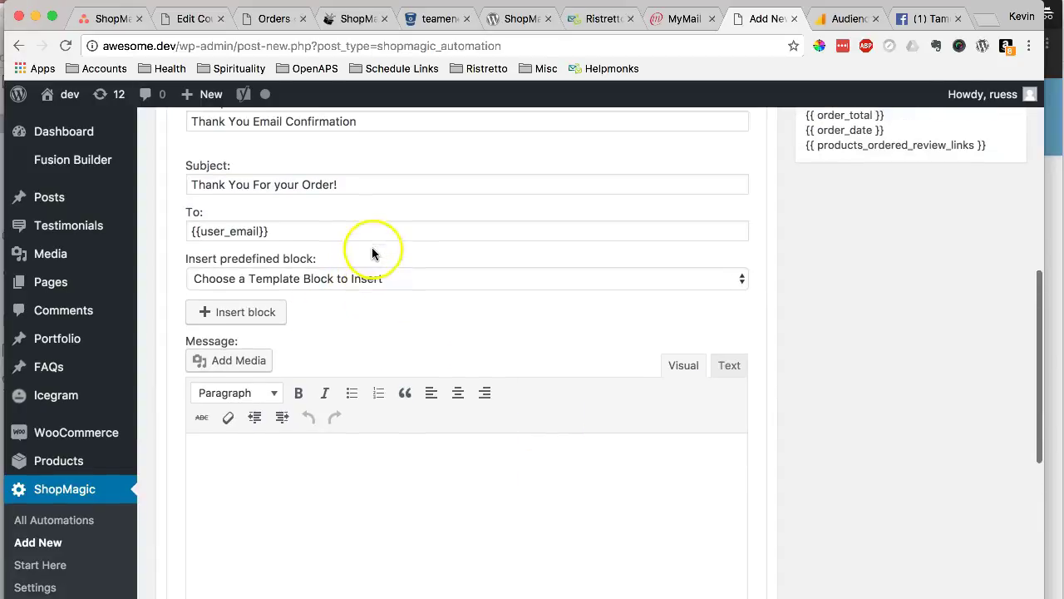
# - Browse the predefined email blocks without inserting one, then focus the message body
pyautogui.click(324, 281)
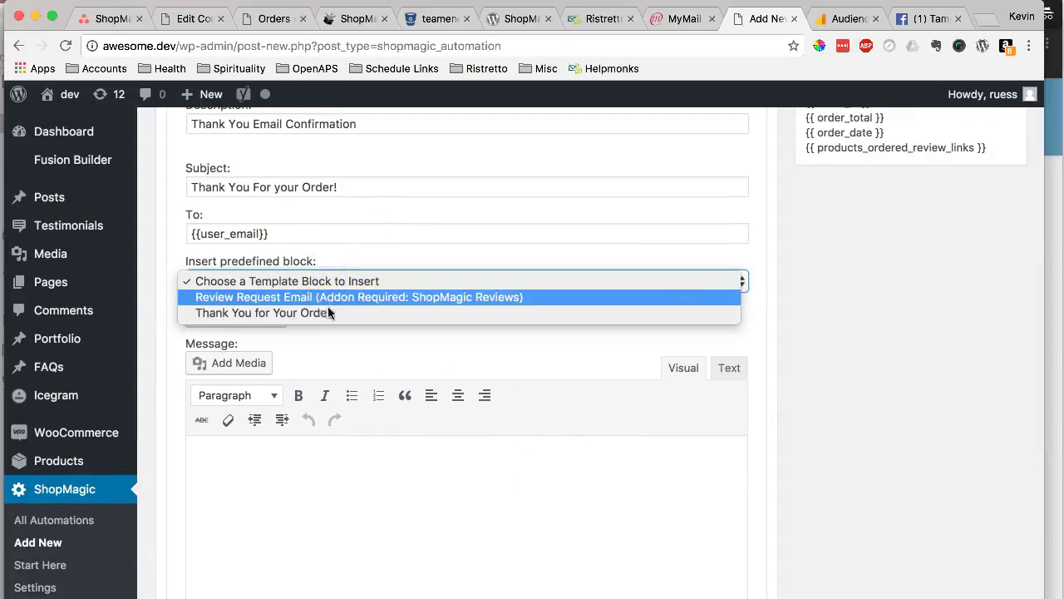
pyautogui.click(411, 481)
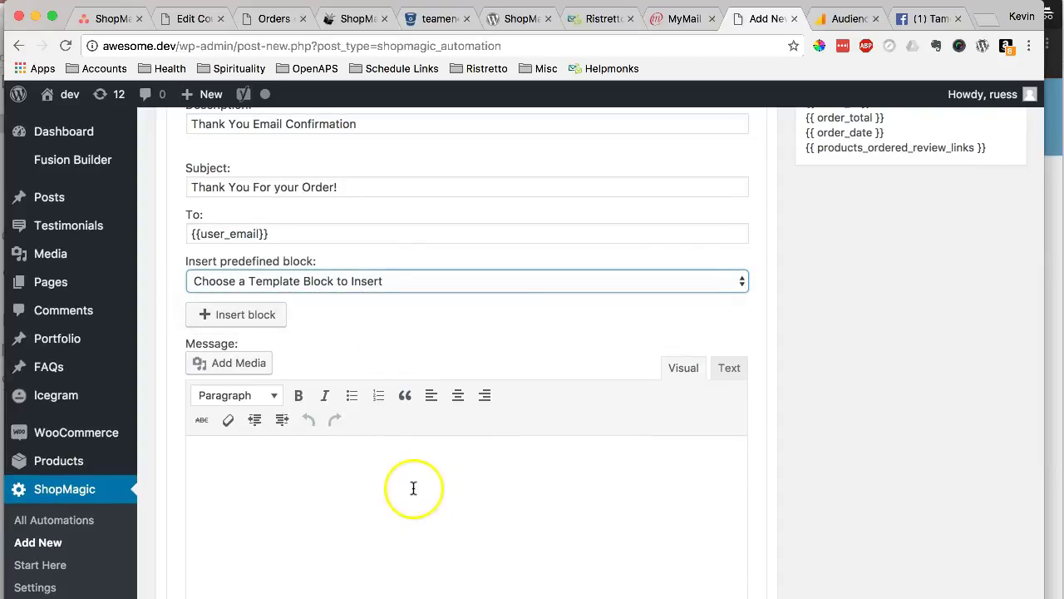
pyautogui.click(415, 488)
pyautogui.scroll(-3, 361, 468)
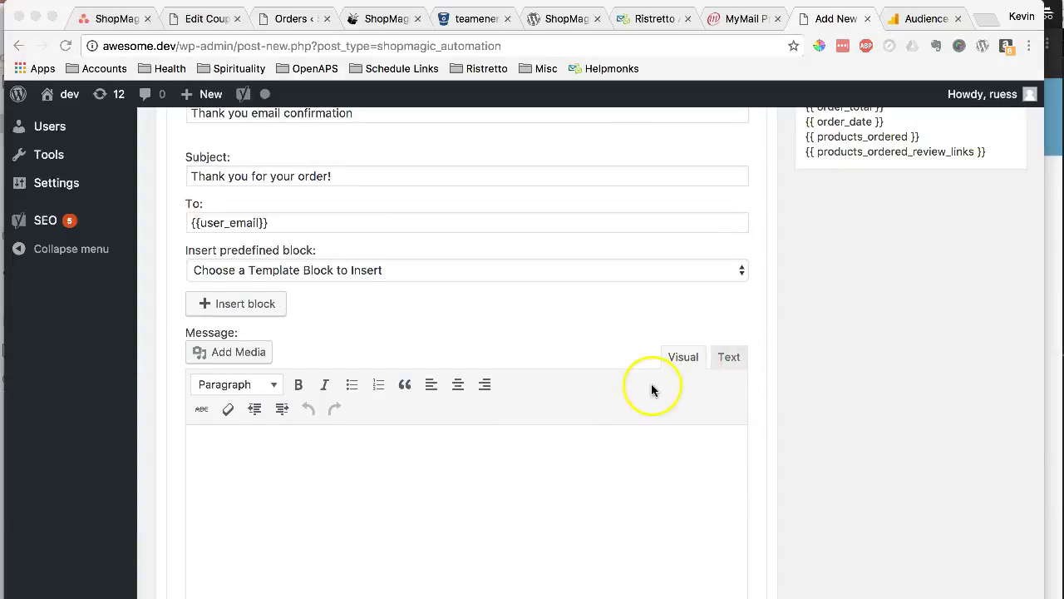
# - Review the placeholder list, selecting {{ user_name }}, {{ user_last_name }} and {{ user_first_name }}
pyautogui.scroll(1, 652, 391)
pyautogui.scroll(3, 848, 387)
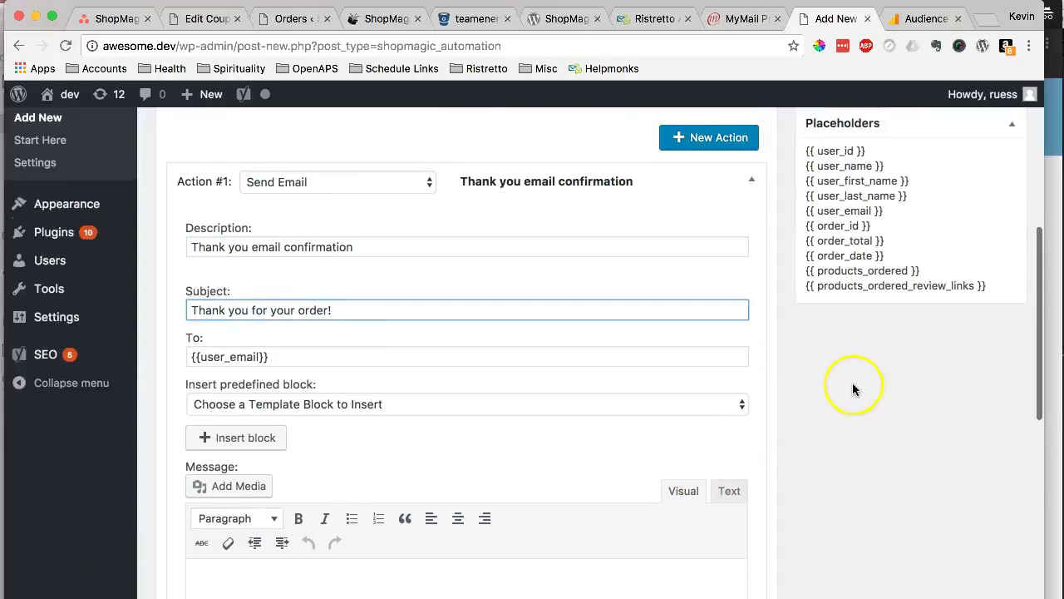
pyautogui.scroll(2, 887, 208)
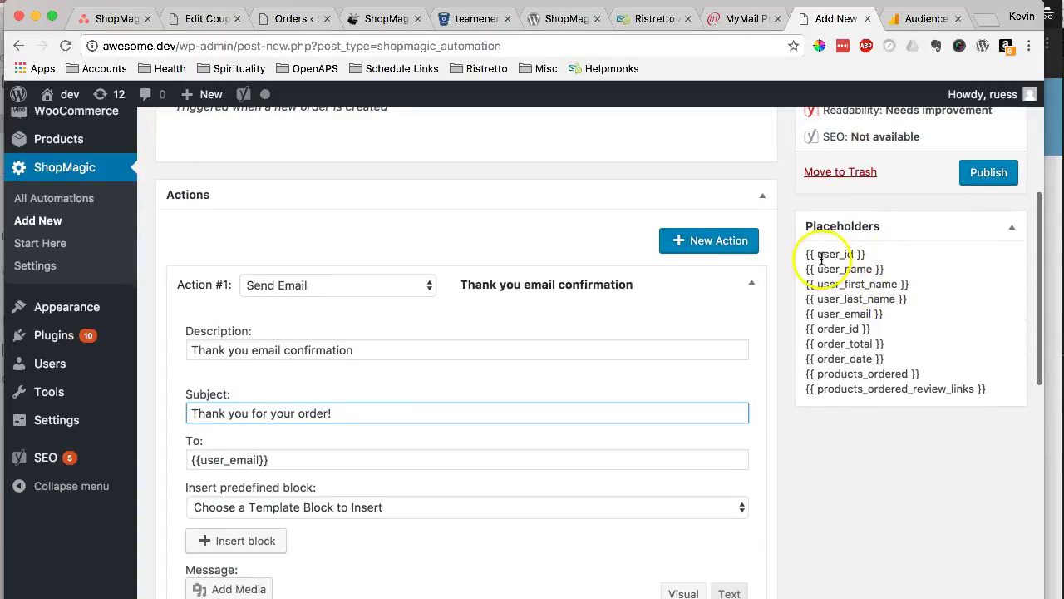
pyautogui.moveTo(886, 267); pyautogui.dragTo(809, 267)
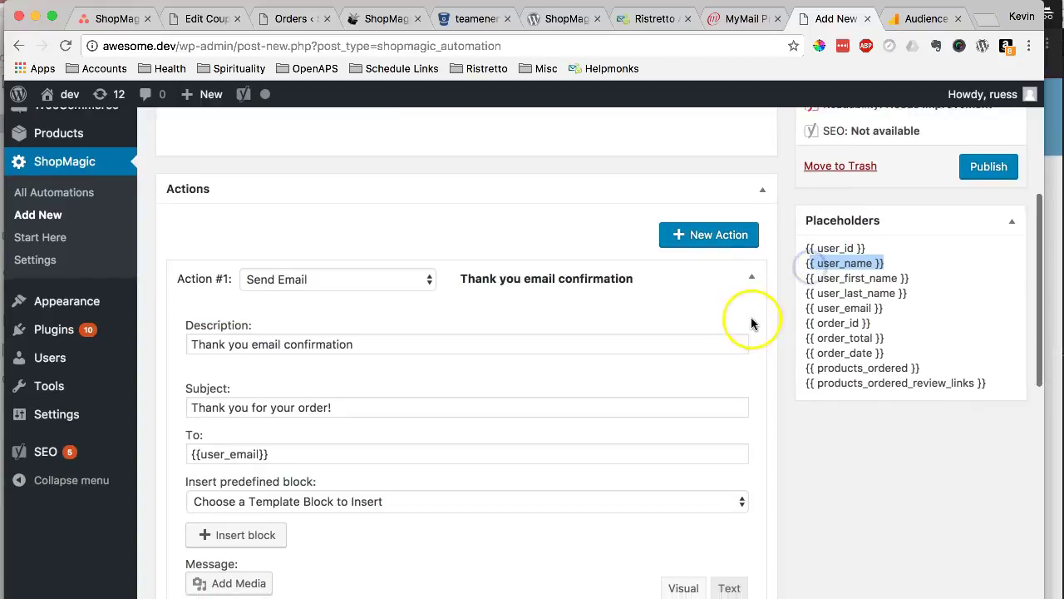
pyautogui.scroll(-1, 751, 323)
pyautogui.click(894, 250)
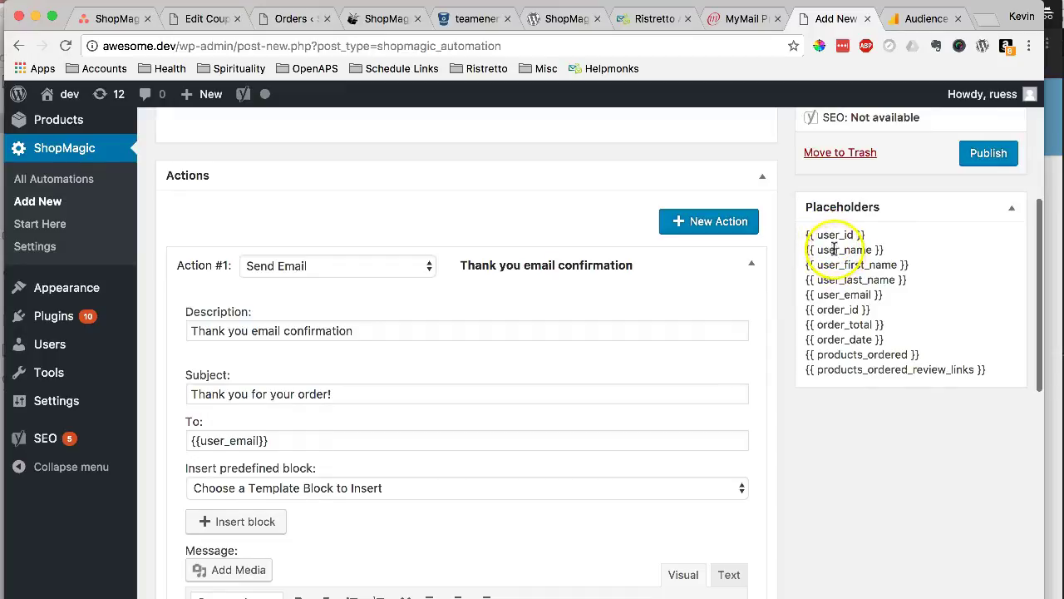
pyautogui.click(855, 280)
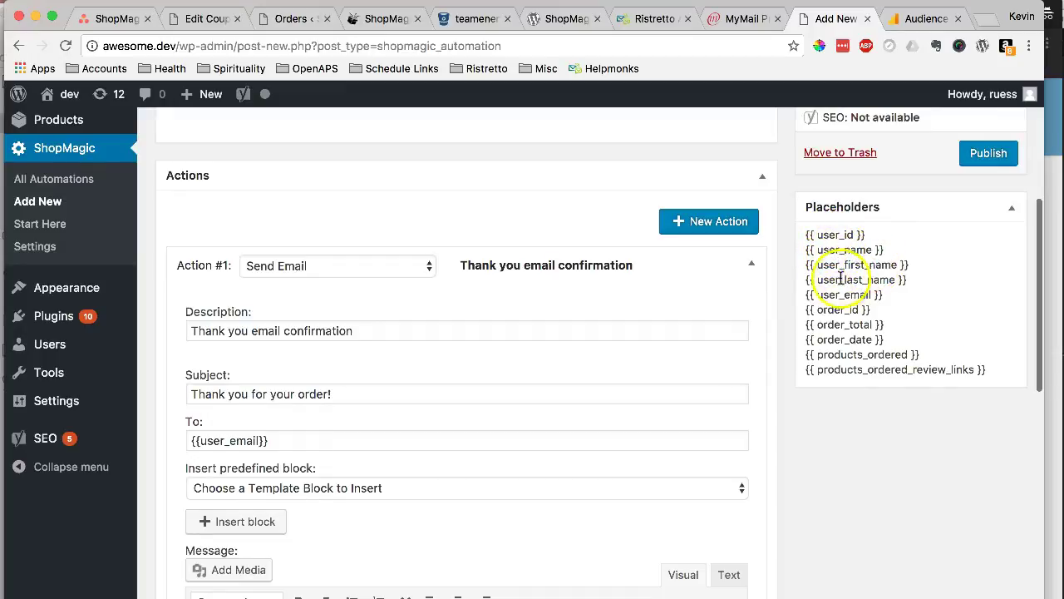
pyautogui.scroll(-1, 894, 313)
pyautogui.scroll(-2, 894, 313)
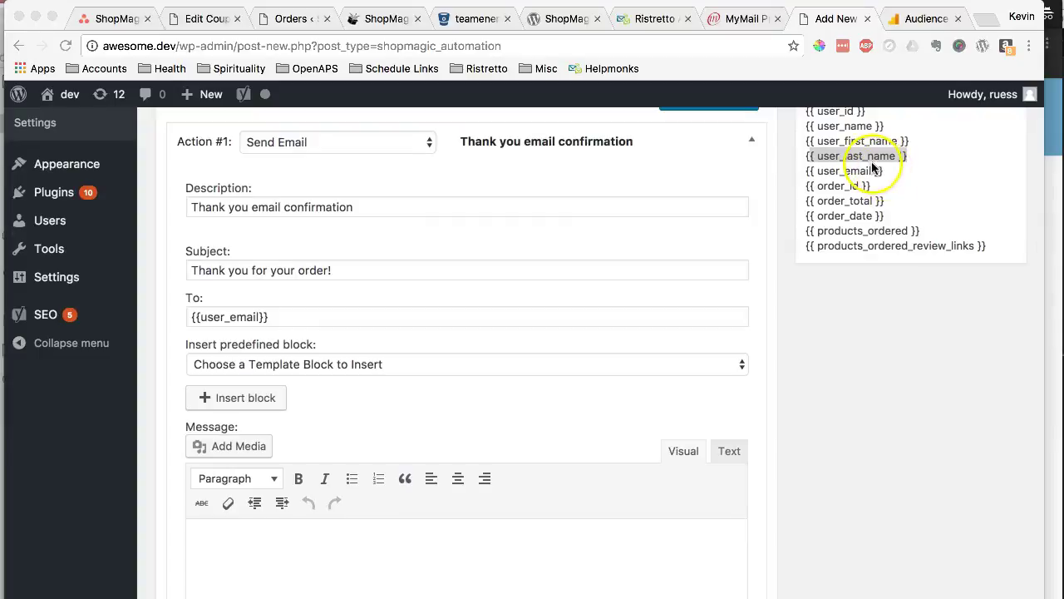
pyautogui.click(912, 158)
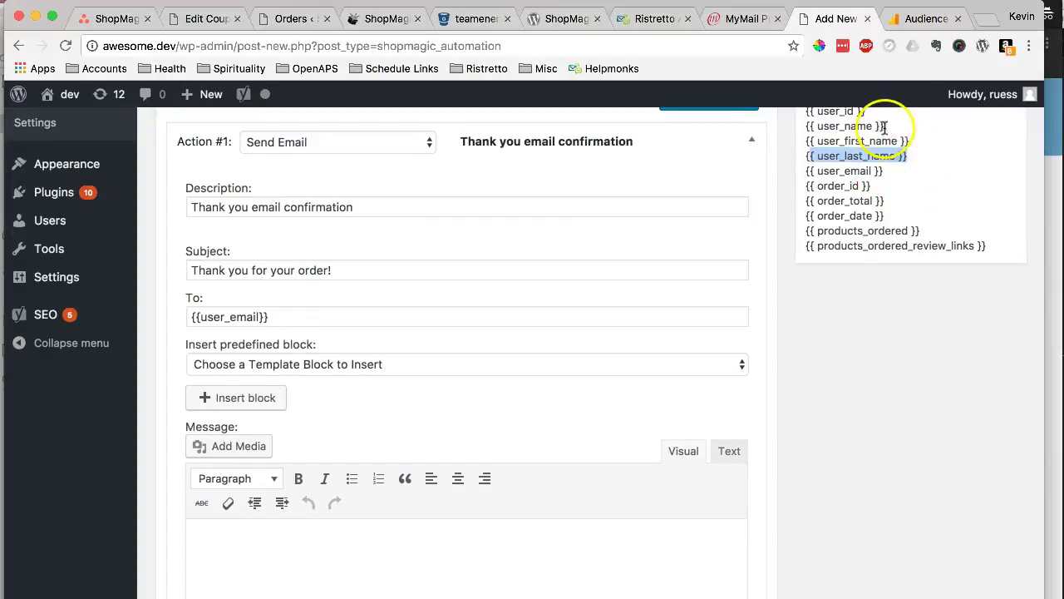
pyautogui.click(827, 141)
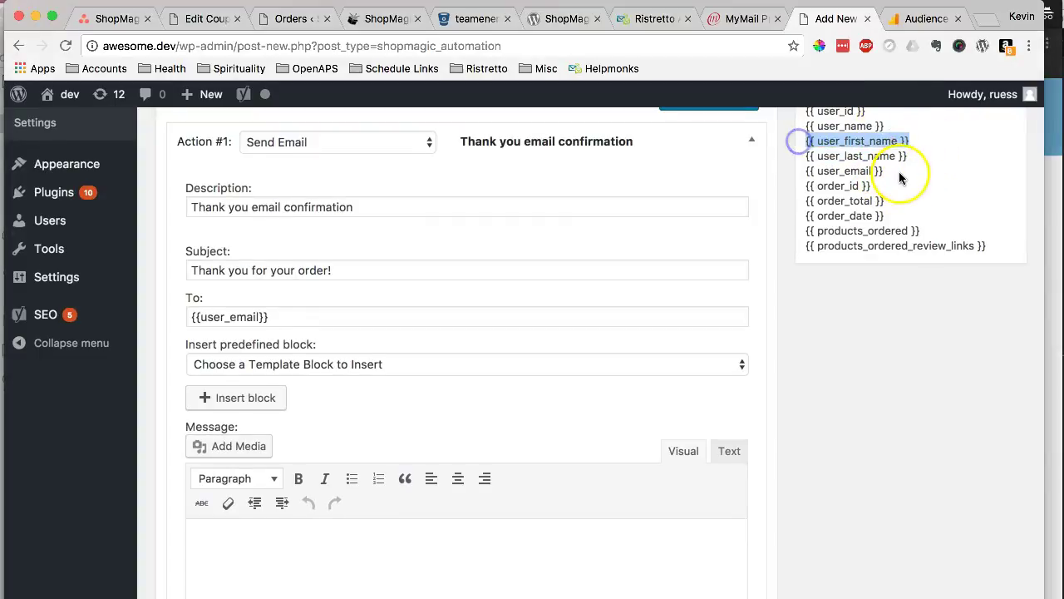
pyautogui.scroll(-5, 811, 336)
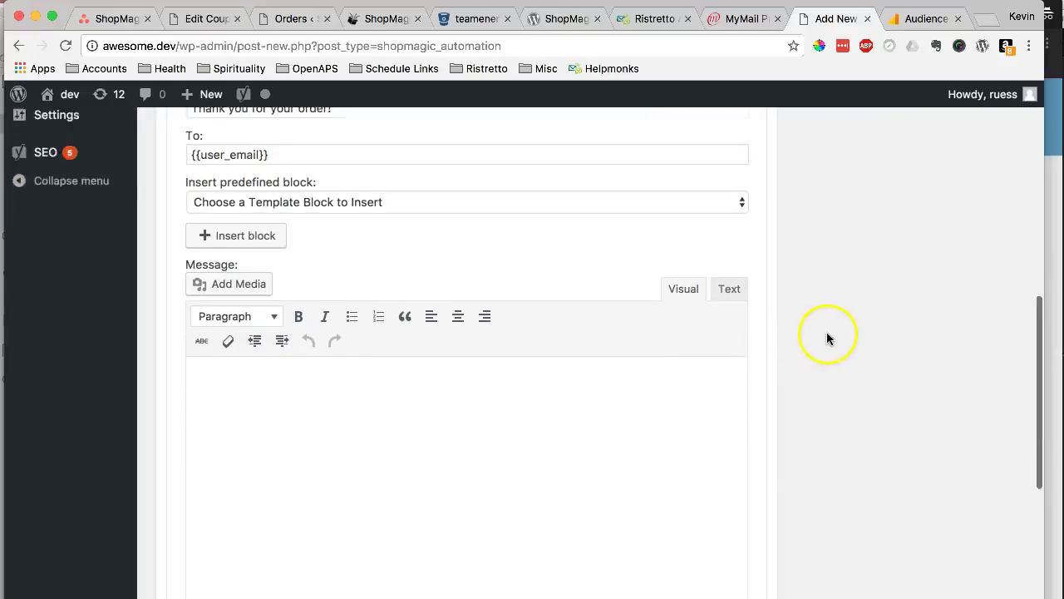
# - Insert the 'Thank You for Your Order' predefined block into the message body
pyautogui.click(634, 380)
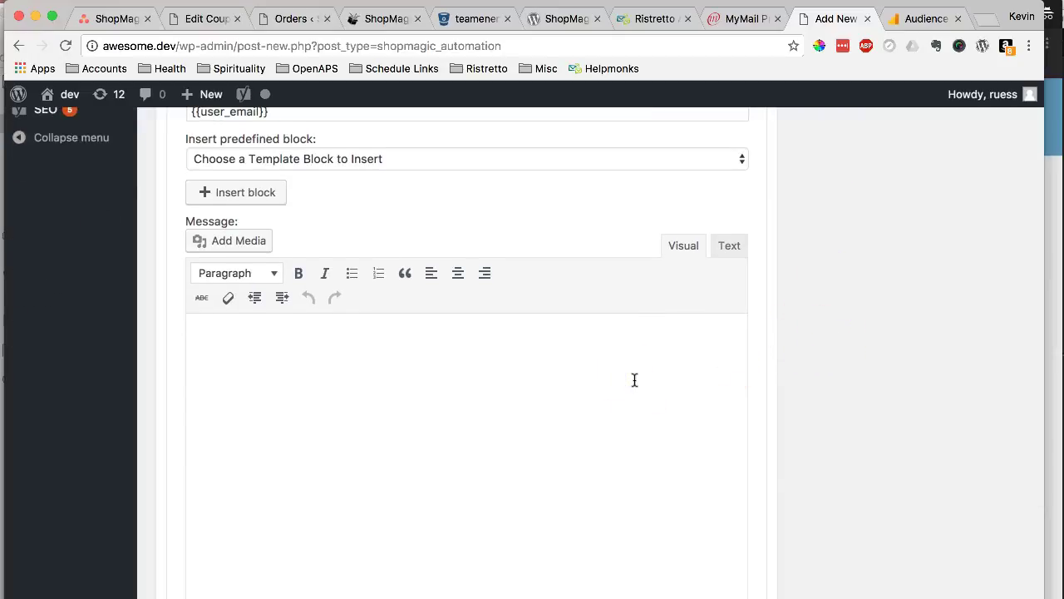
pyautogui.click(539, 169)
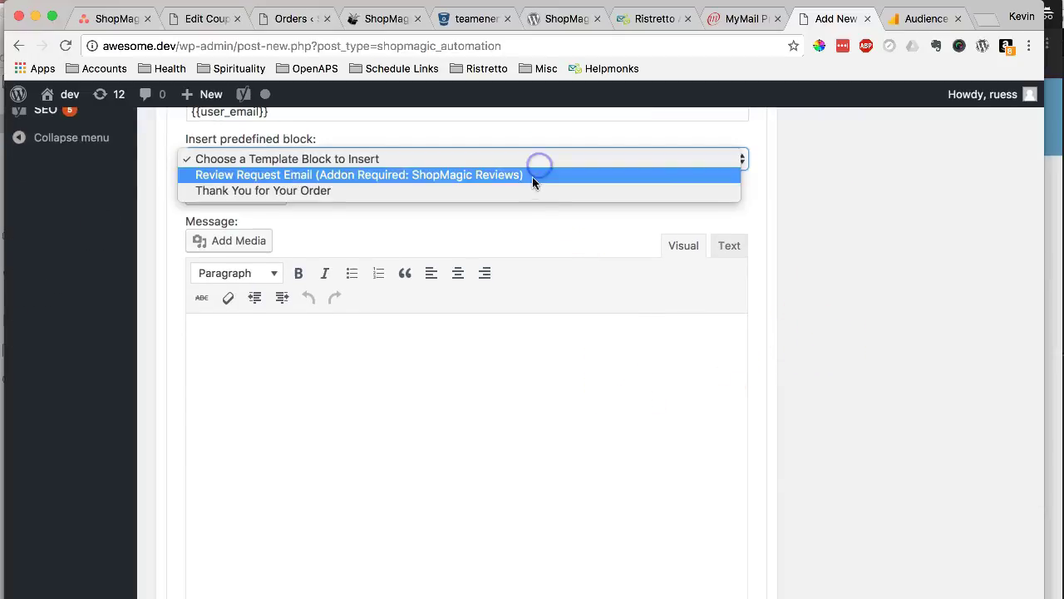
pyautogui.click(534, 190)
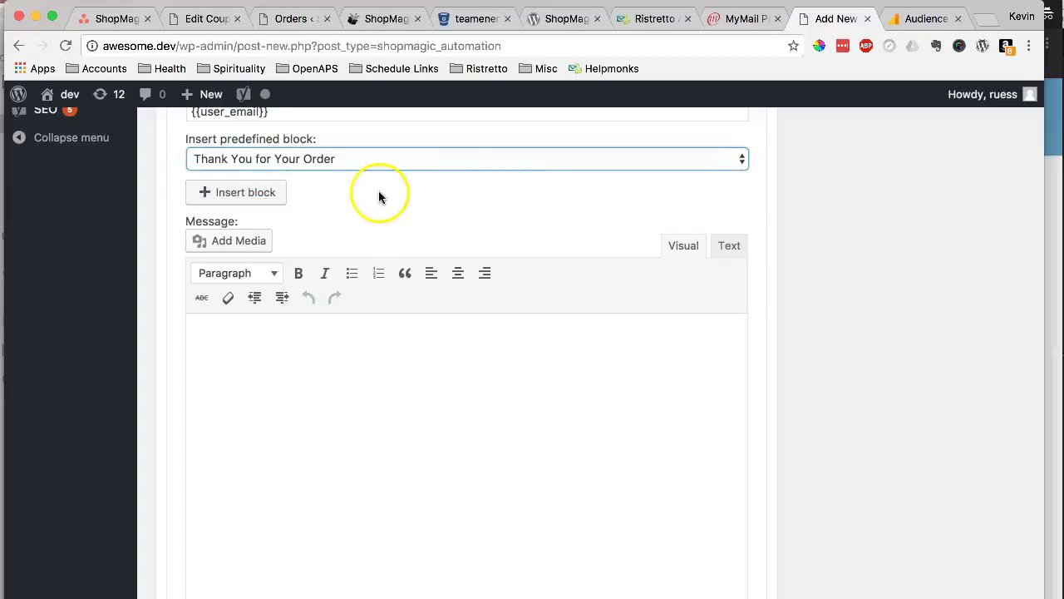
pyautogui.click(257, 194)
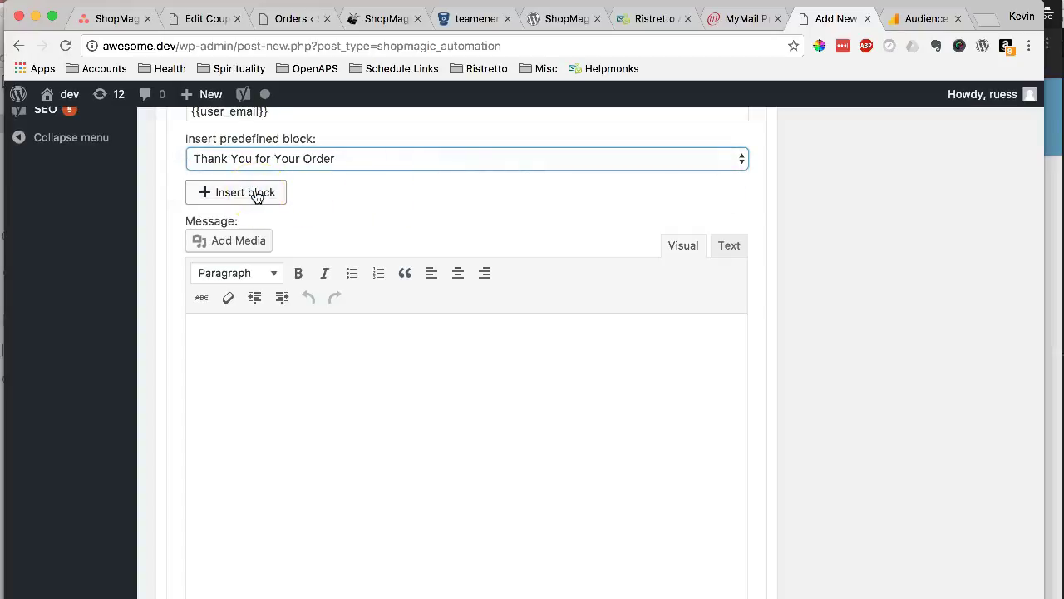
pyautogui.click(257, 194)
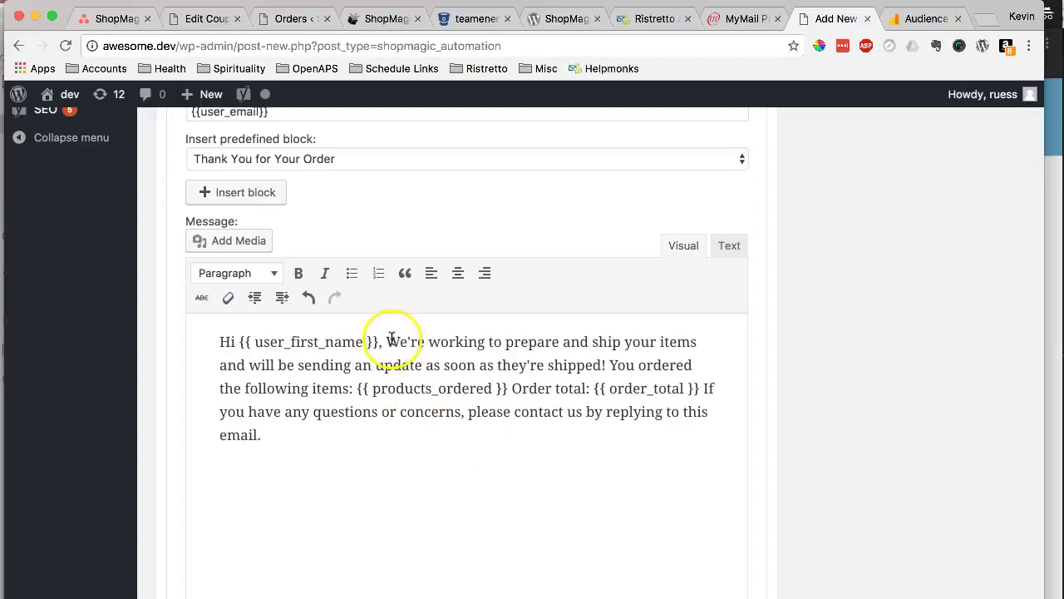
# - Split the message into greeting, ordered items, Order total and closing paragraphs
pyautogui.click(385, 341)
pyautogui.press('Return')
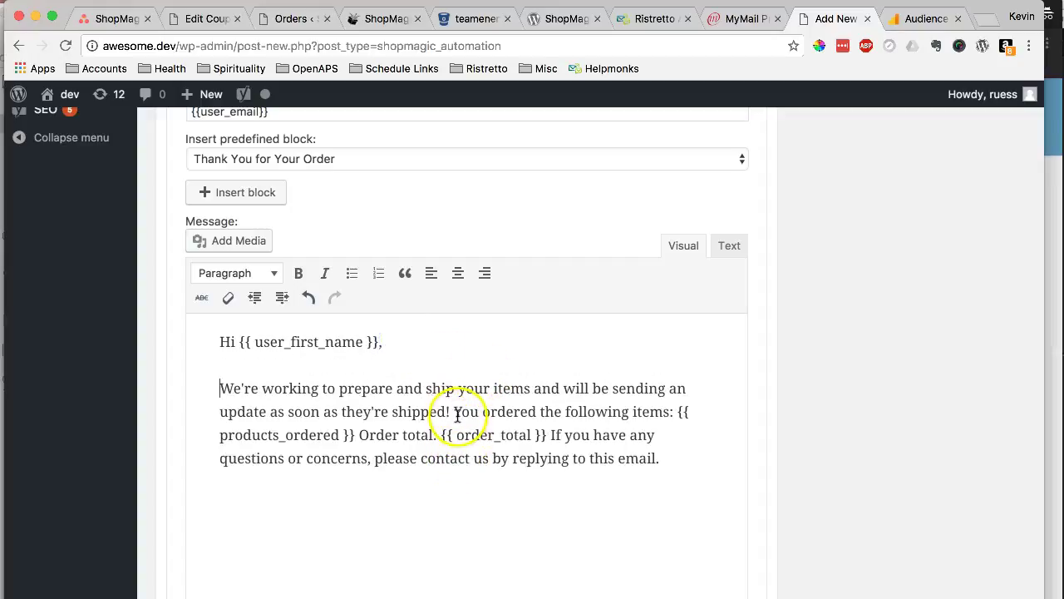
pyautogui.click(458, 412)
pyautogui.press('Return')
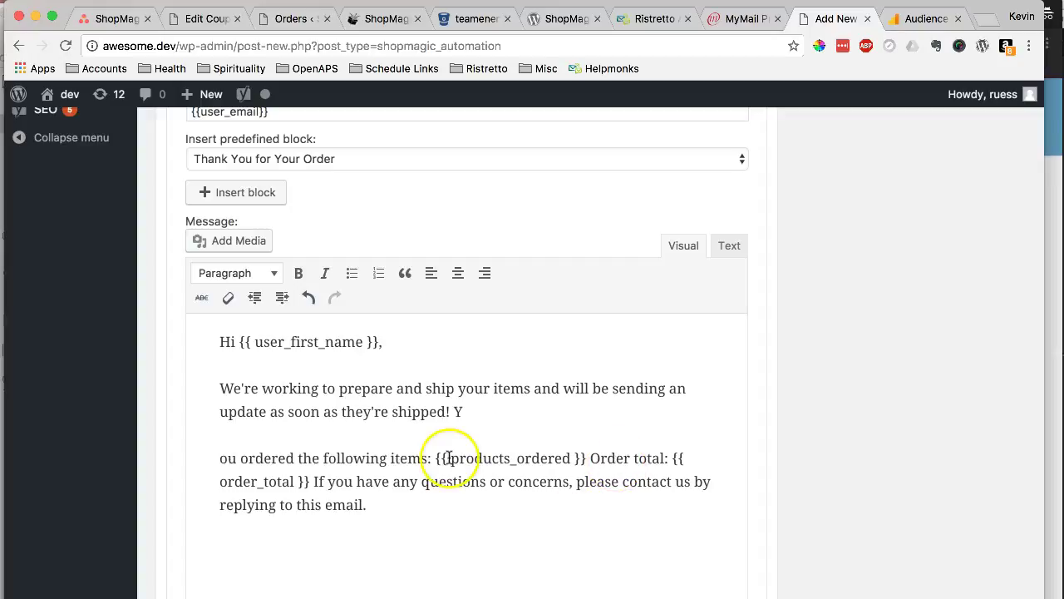
pyautogui.click(589, 459)
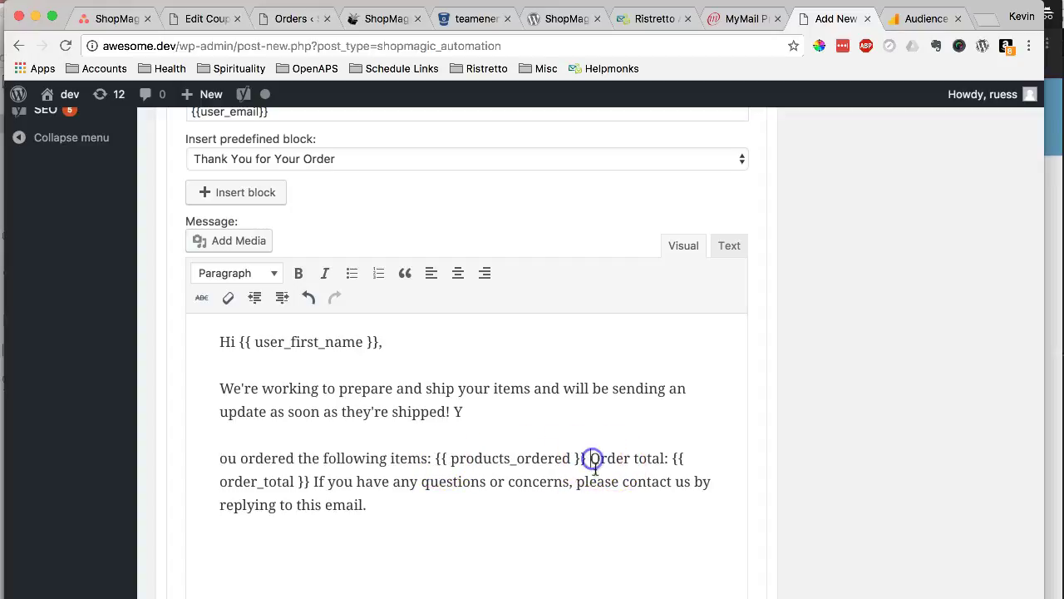
pyautogui.press('Return')
pyautogui.click(414, 505)
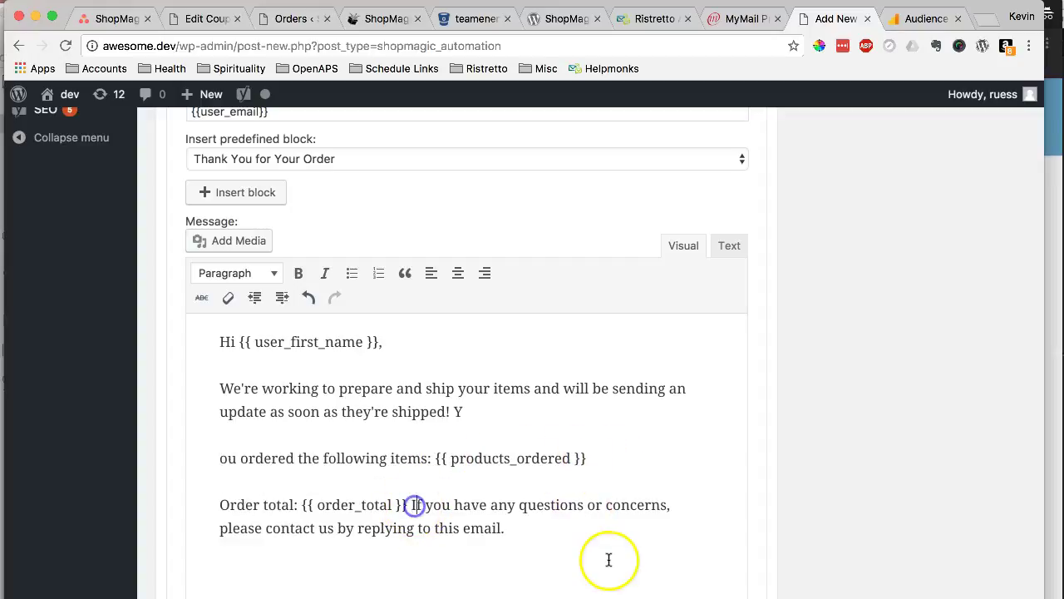
pyautogui.press('Return')
pyautogui.press('BackSpace')
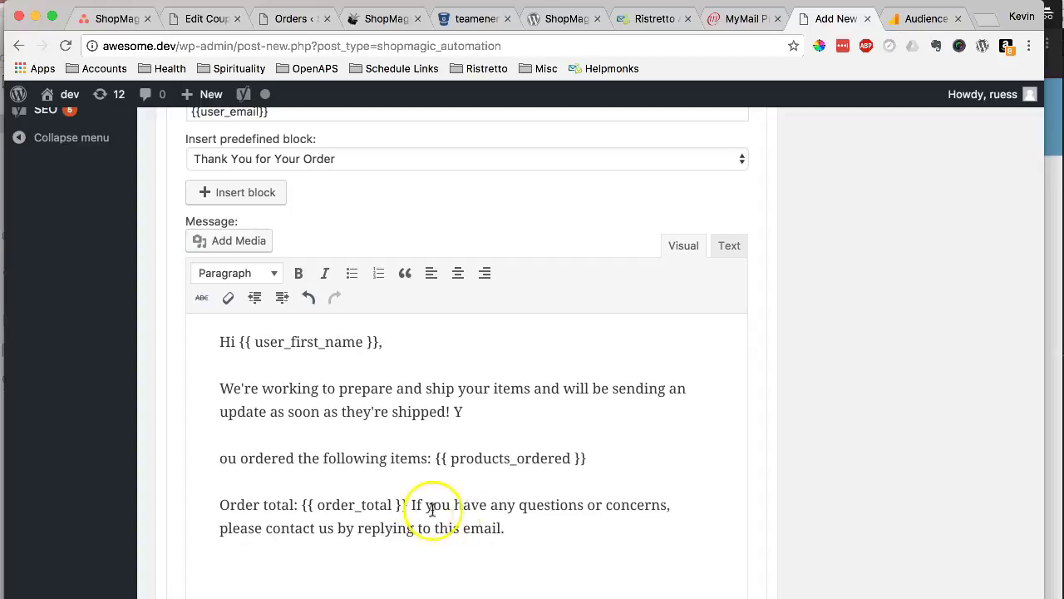
pyautogui.click(413, 505)
pyautogui.press('Return')
pyautogui.scroll(-2, 577, 513)
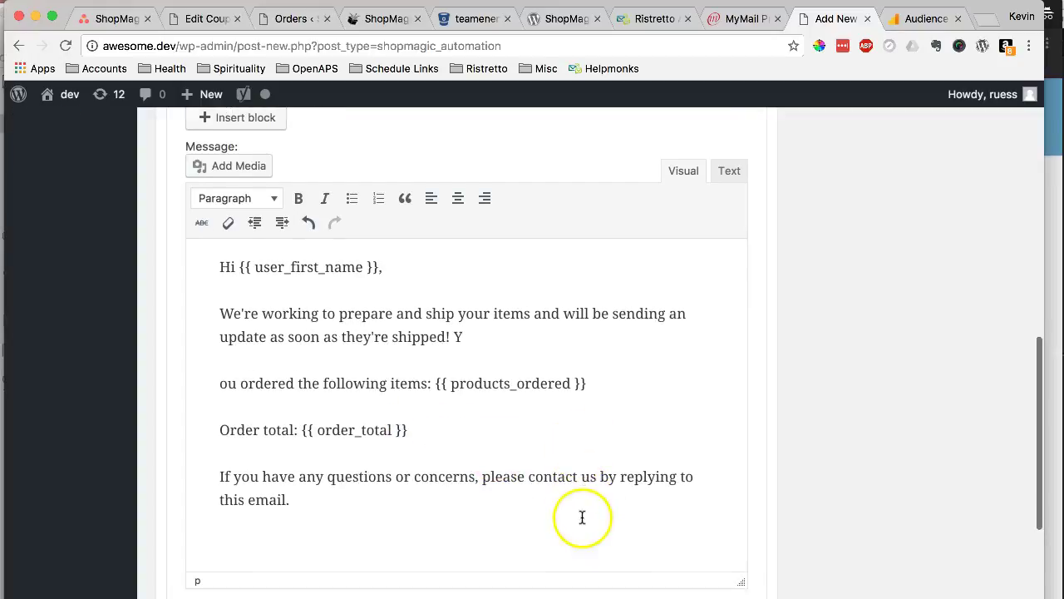
# - Rejoin the split 'You ordered' word and delete the shipping-update paragraph
pyautogui.click(577, 516)
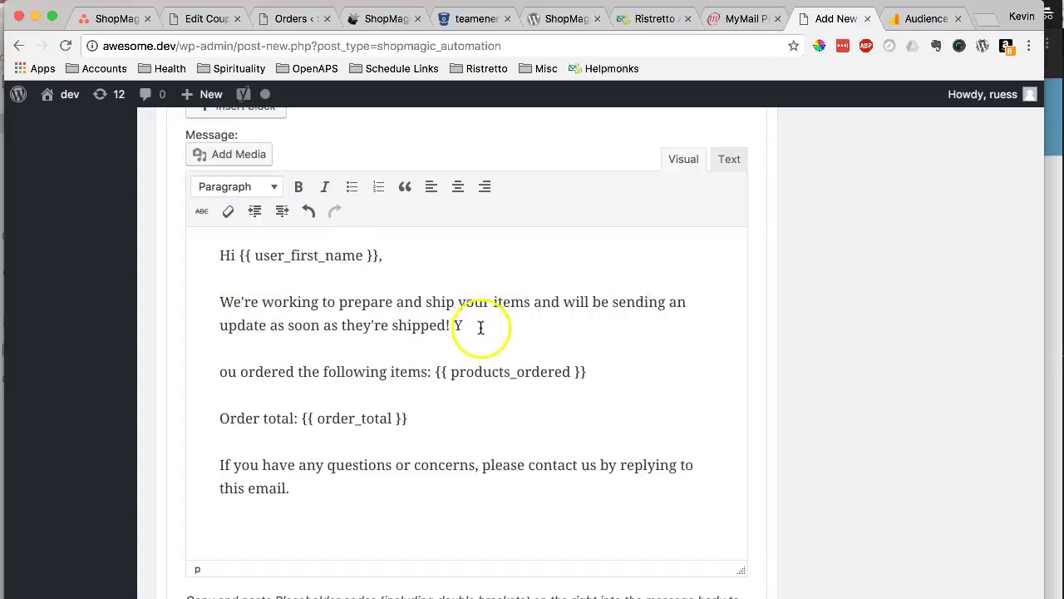
pyautogui.click(469, 325)
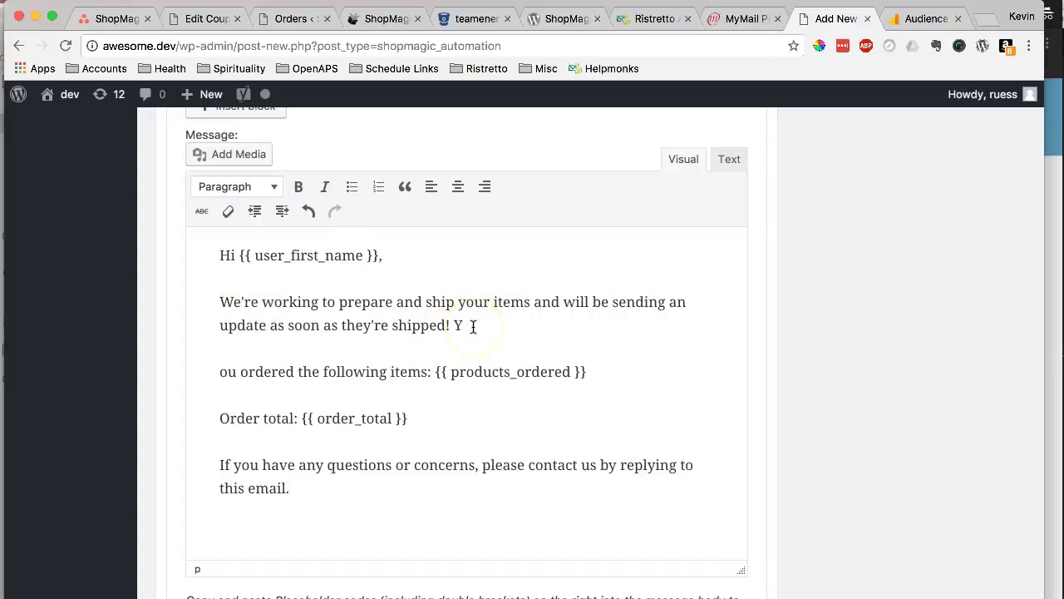
pyautogui.press('Delete')
pyautogui.press('Return')
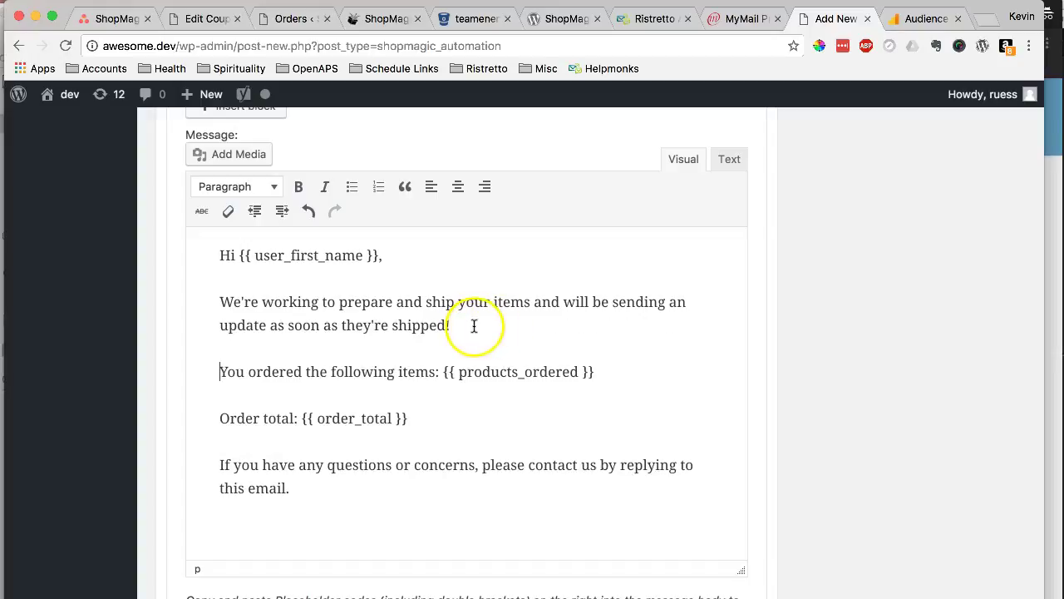
pyautogui.moveTo(465, 325); pyautogui.dragTo(169, 310)
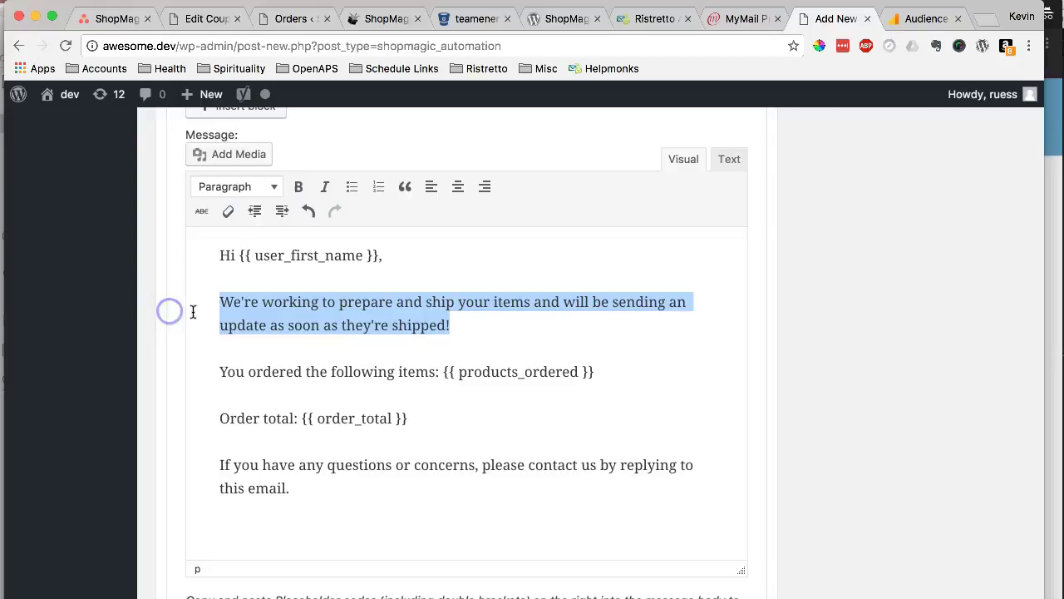
pyautogui.press('BackSpace')
pyautogui.press('BackSpace')
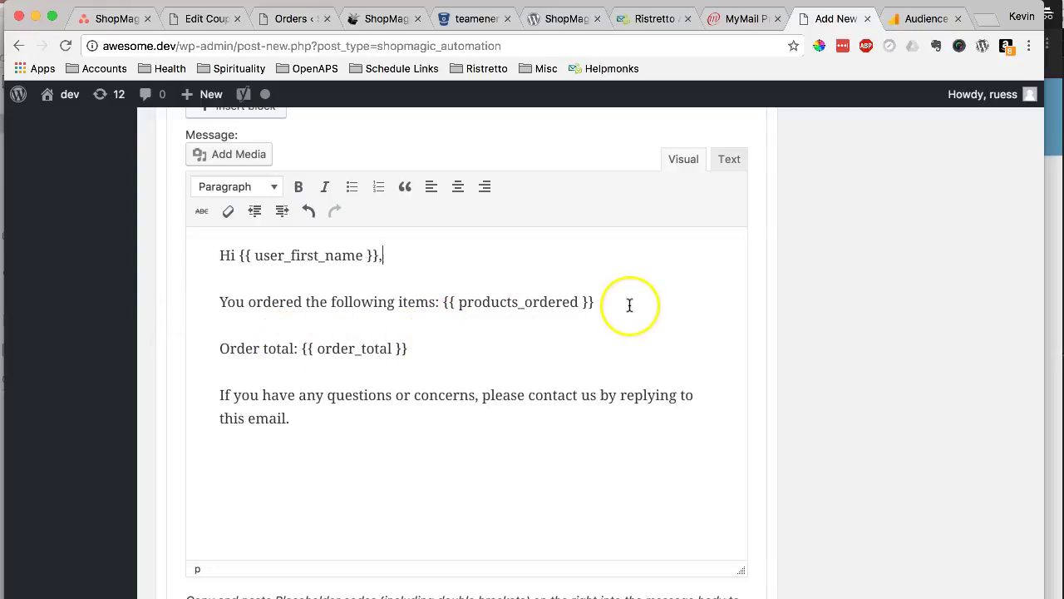
# - Move {{ products_ordered }} onto its own line and finish the message with the 'Our Company' sign-off
pyautogui.click(443, 302)
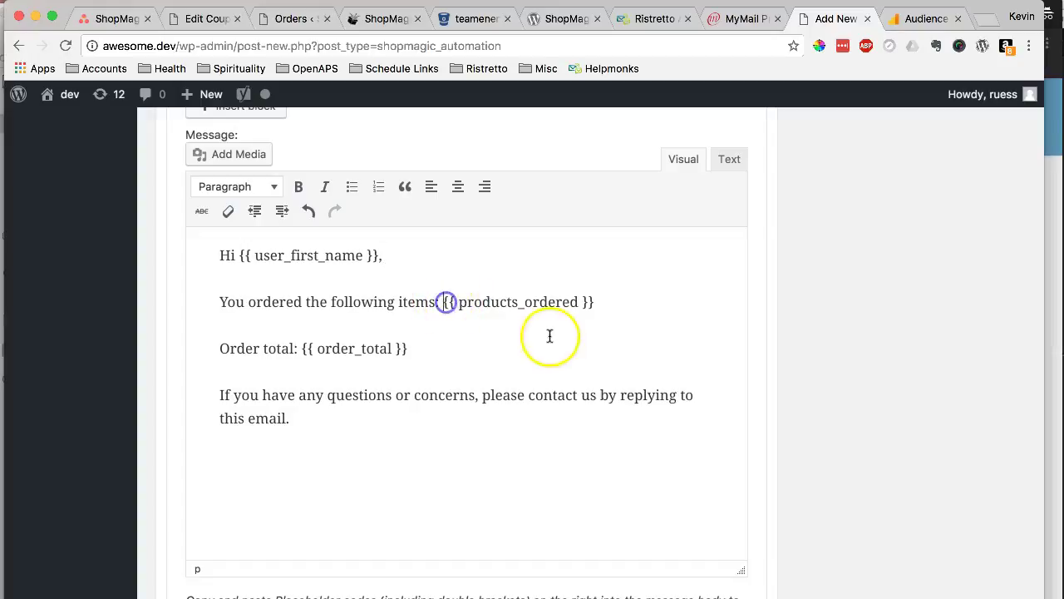
pyautogui.press('Return')
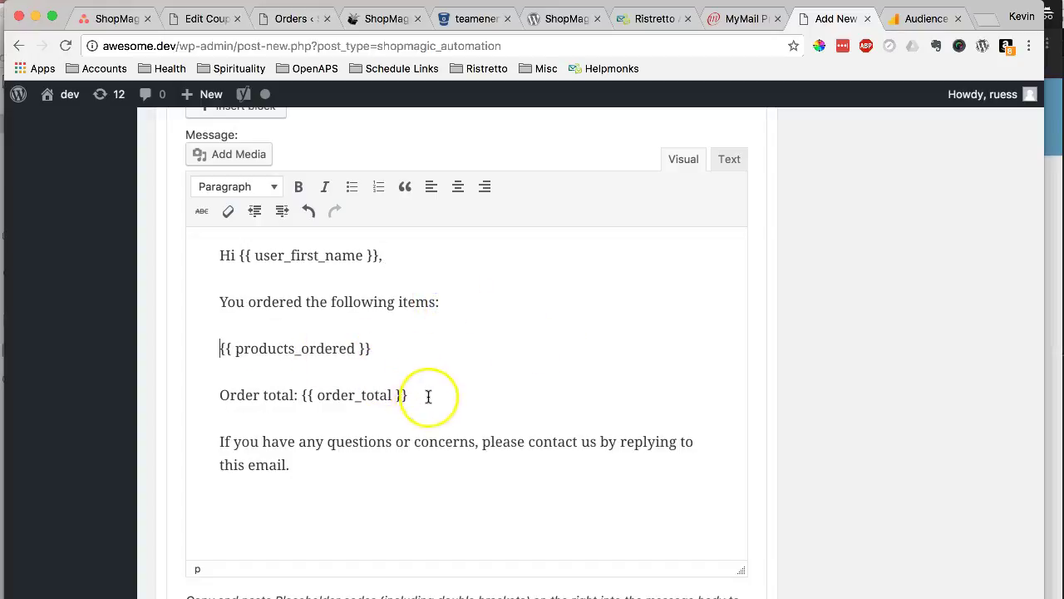
pyautogui.click(385, 395)
pyautogui.moveTo(385, 395); pyautogui.dragTo(304, 394)
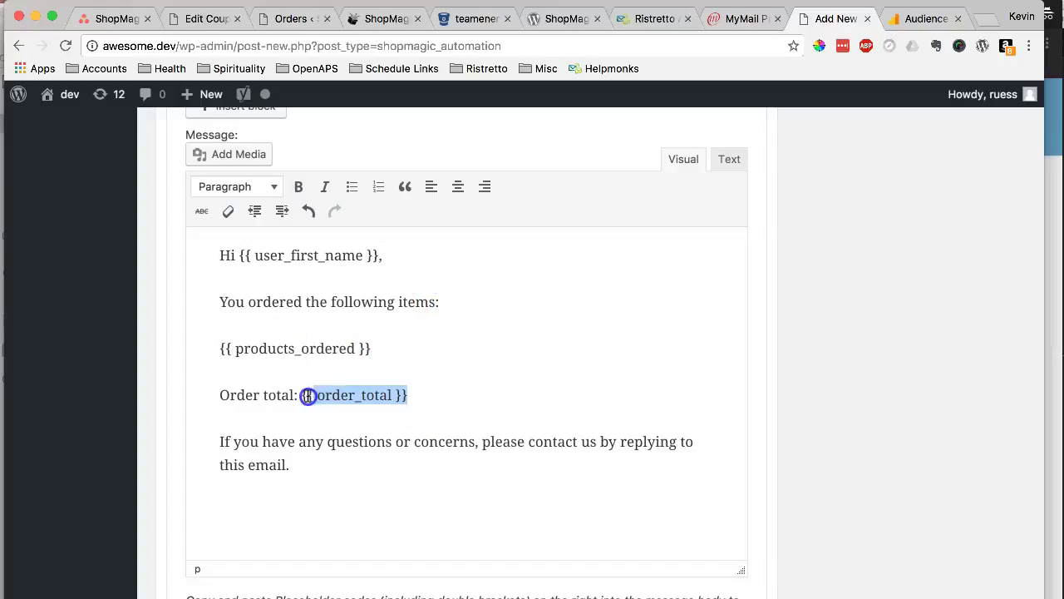
pyautogui.click(338, 466)
pyautogui.moveTo(338, 466); pyautogui.dragTo(248, 465)
pyautogui.click(317, 460)
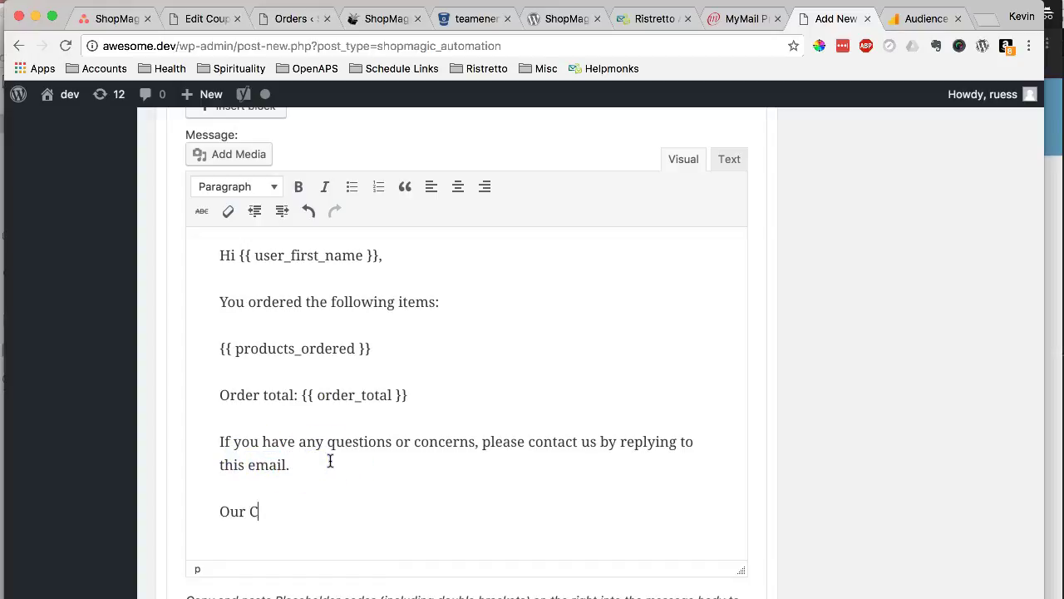
pyautogui.scroll(-3, 798, 352)
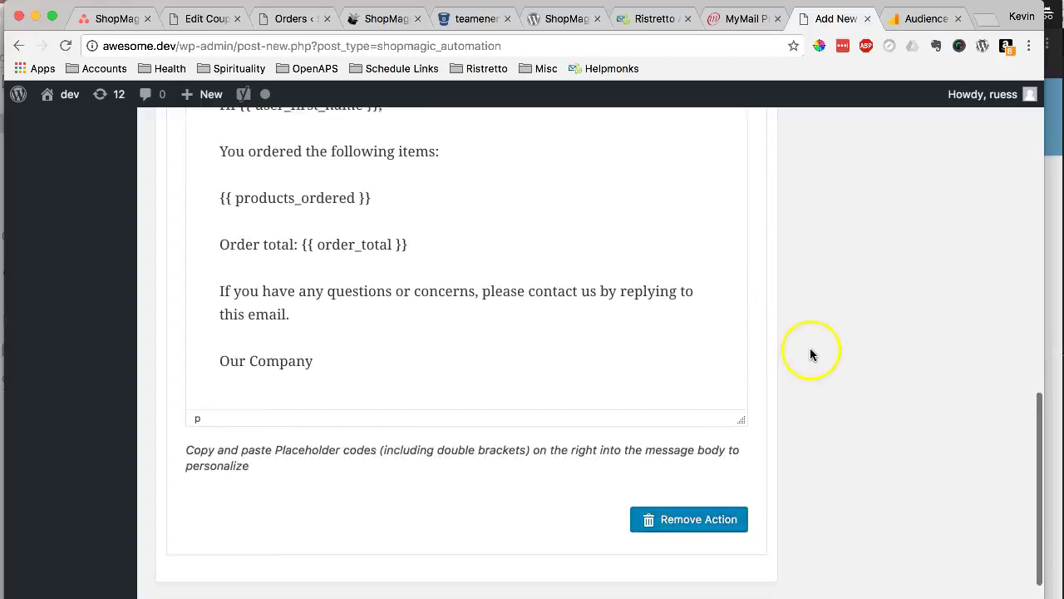
# - Review the action settings, checking the {{user_email}} recipient value
pyautogui.scroll(5, 806, 353)
pyautogui.scroll(10, 813, 374)
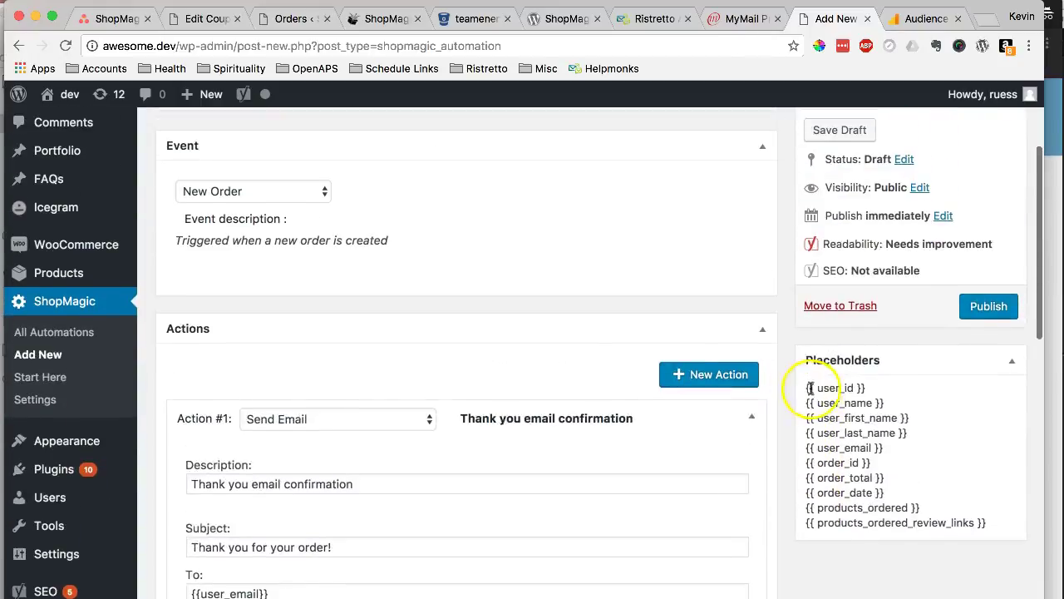
pyautogui.scroll(-8, 465, 254)
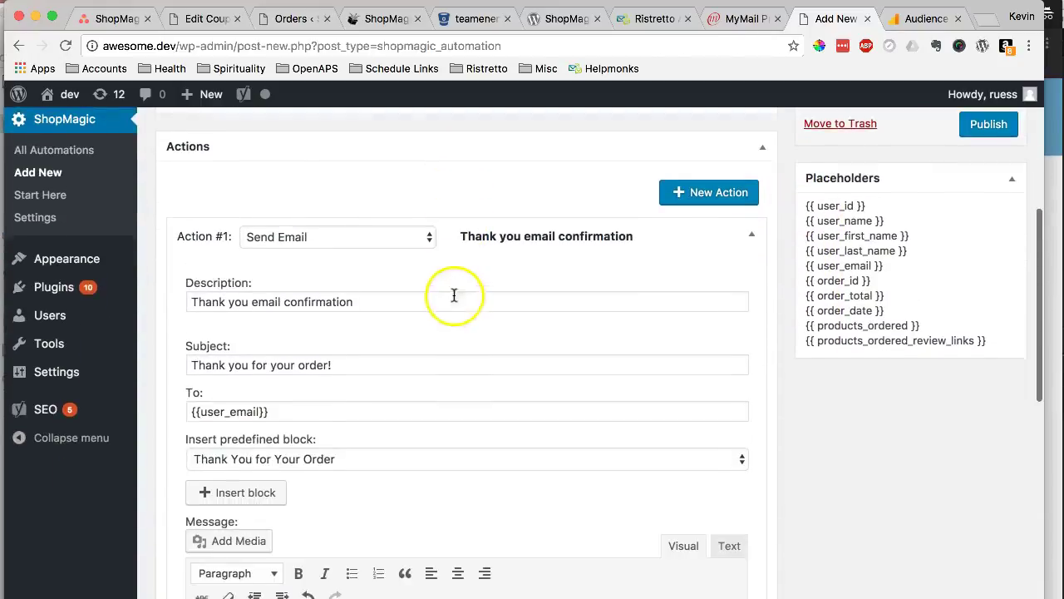
pyautogui.scroll(-1, 380, 308)
pyautogui.scroll(-3, 381, 306)
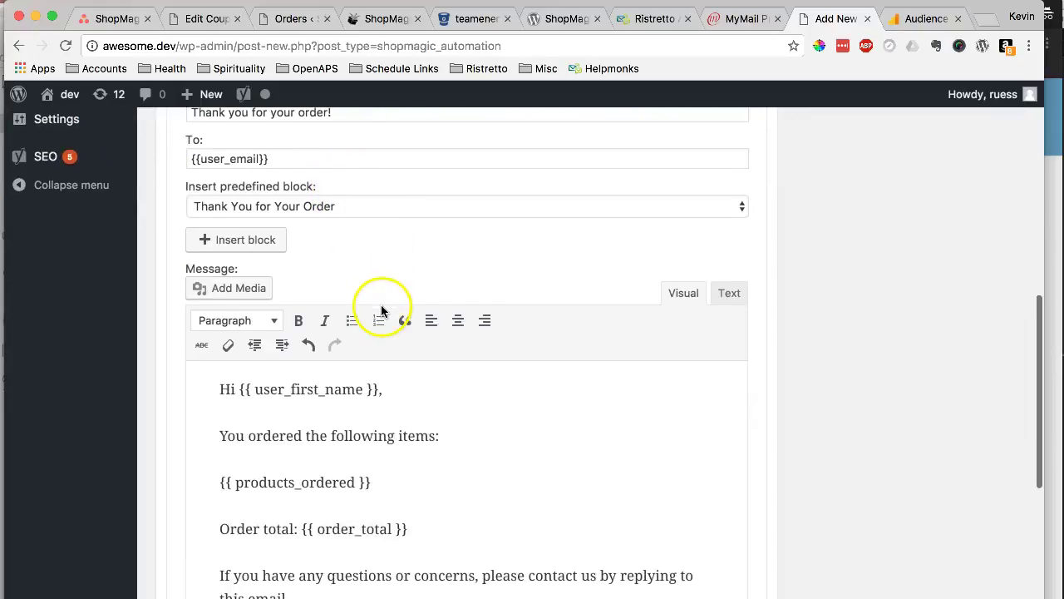
pyautogui.moveTo(279, 158); pyautogui.dragTo(175, 148)
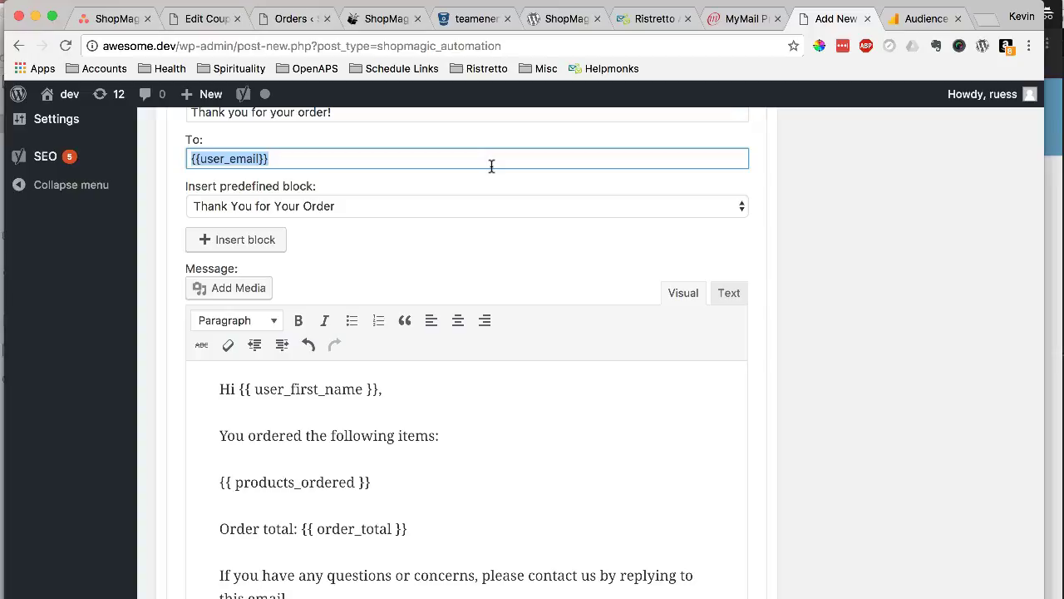
pyautogui.click(609, 207)
# - Publish the 'Thank You Email Confirmation' automation
pyautogui.scroll(3, 832, 262)
pyautogui.scroll(-5, 840, 265)
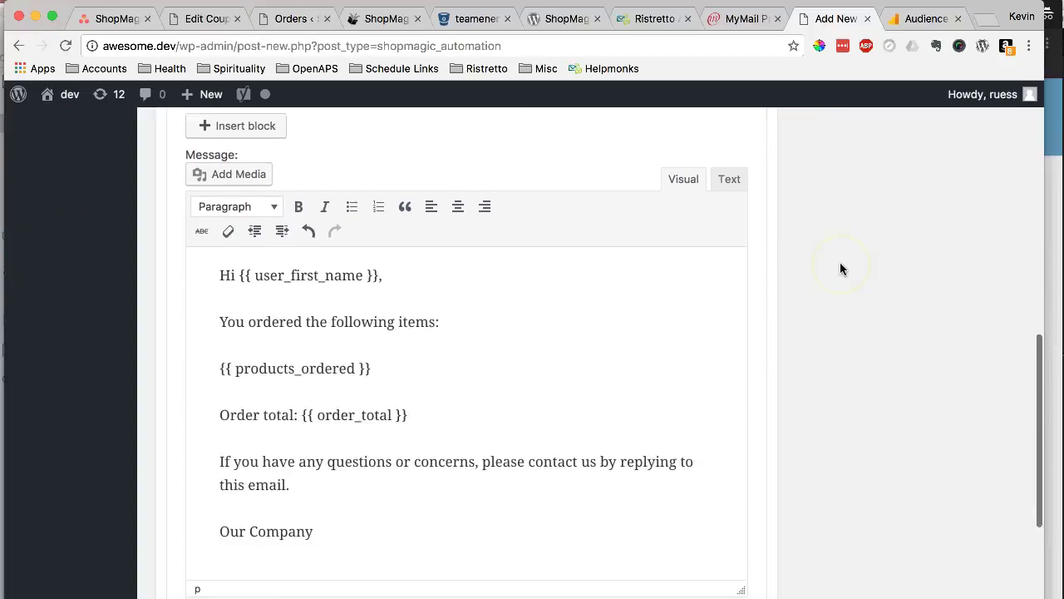
pyautogui.scroll(10, 841, 267)
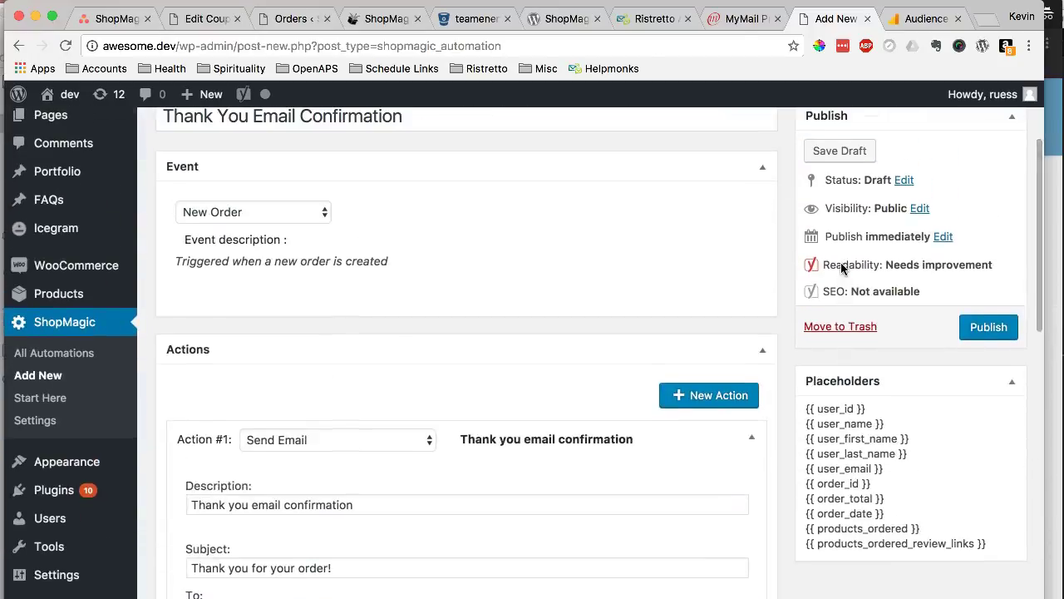
pyautogui.click(988, 334)
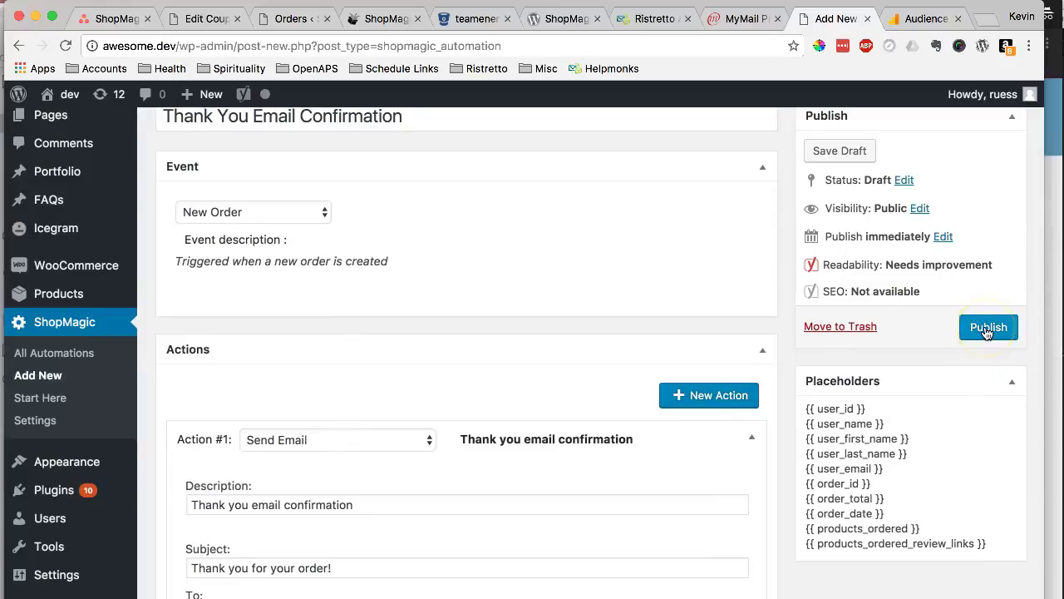